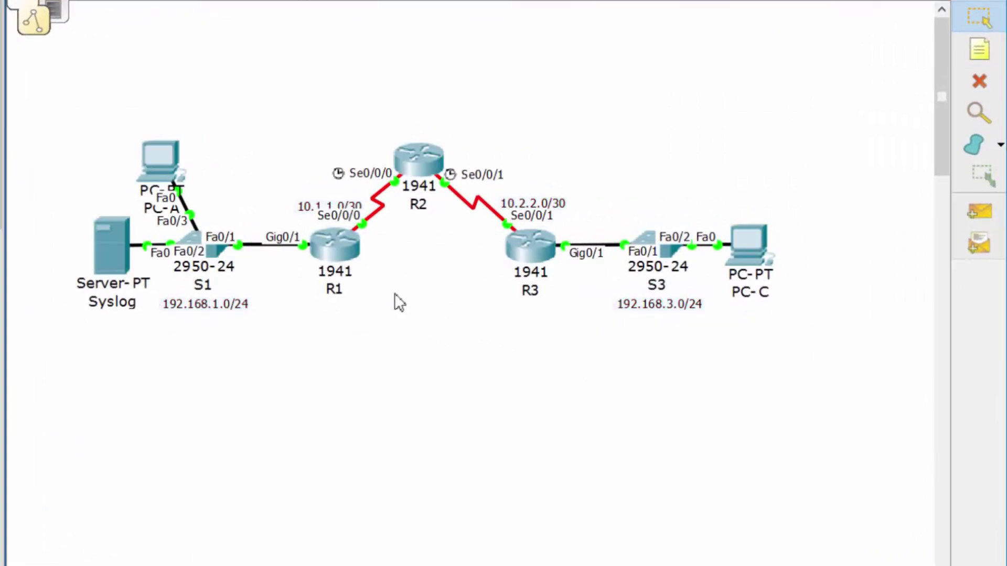
# - Open the PC-A and PC-C windows and check PC-C's IP address, 192.168.3.2
pyautogui.moveTo(394, 294); pyautogui.dragTo(295, 233)
pyautogui.click(391, 368)
pyautogui.click(165, 174)
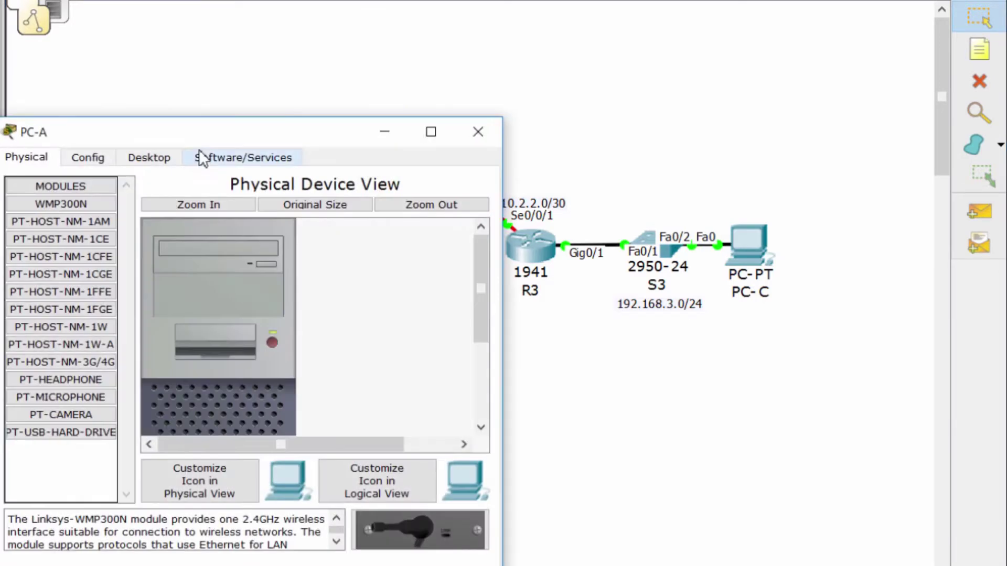
pyautogui.moveTo(309, 132); pyautogui.dragTo(342, 97)
pyautogui.click(752, 237)
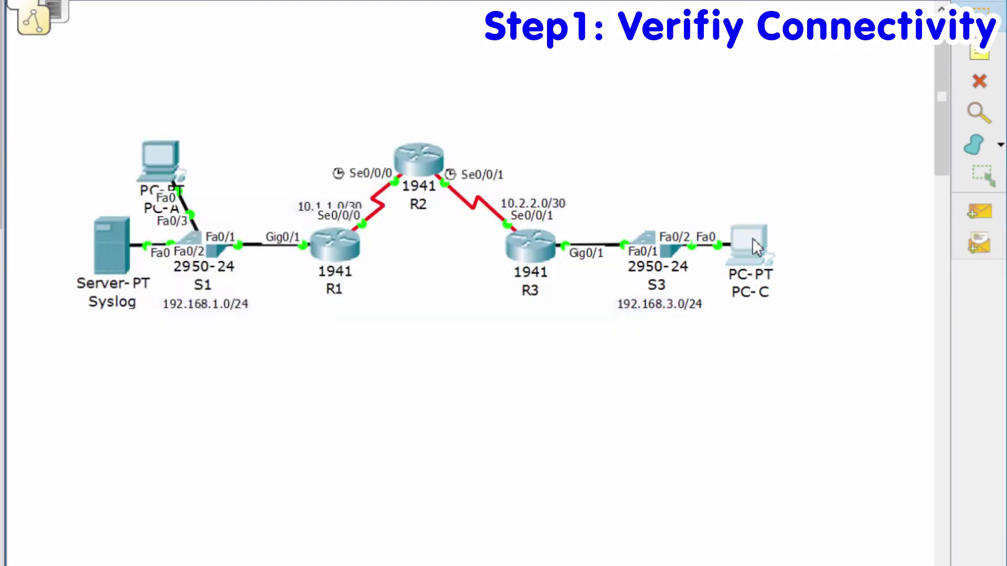
pyautogui.moveTo(124, 133); pyautogui.dragTo(406, 116)
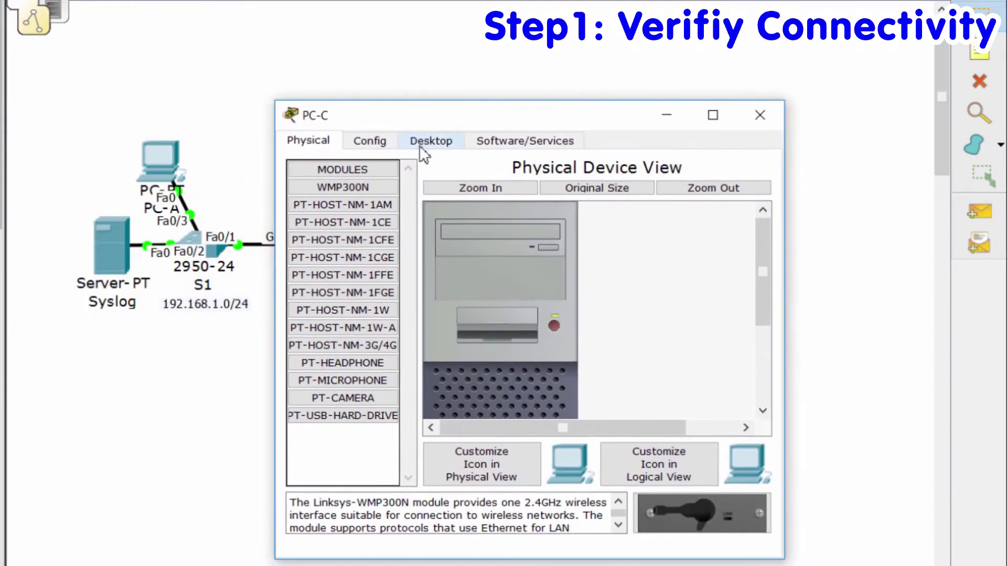
pyautogui.click(423, 147)
pyautogui.click(357, 189)
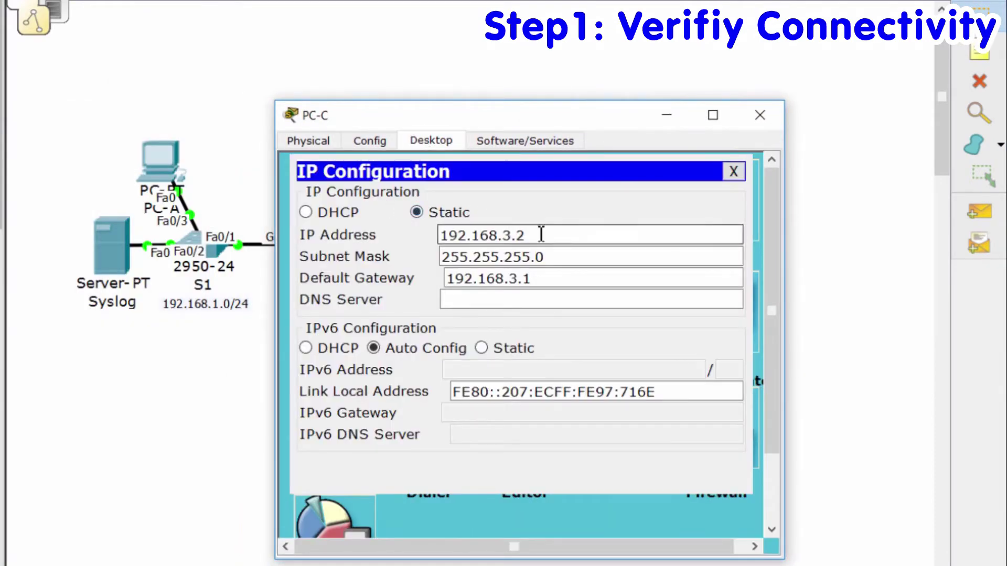
pyautogui.moveTo(544, 236); pyautogui.dragTo(418, 234)
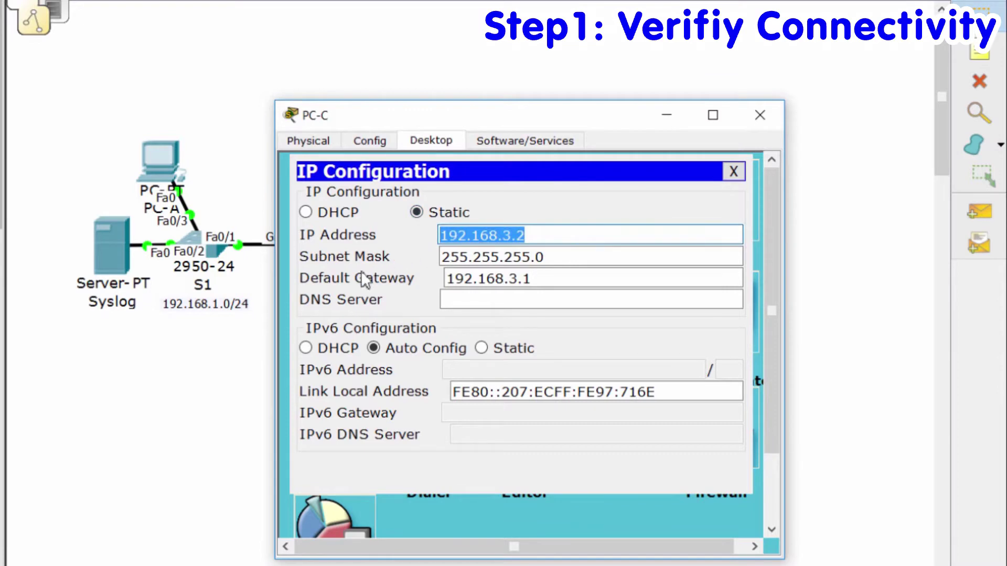
# - From PC-A's command prompt, ping PC-C at 192.168.3.2 and confirm the replies
pyautogui.click(163, 160)
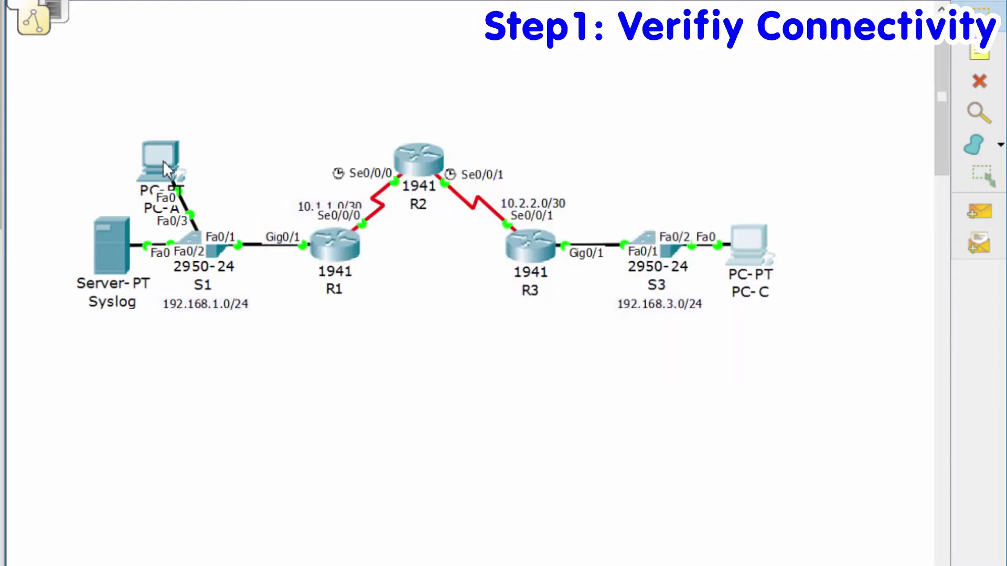
pyautogui.click(283, 120)
pyautogui.click(454, 179)
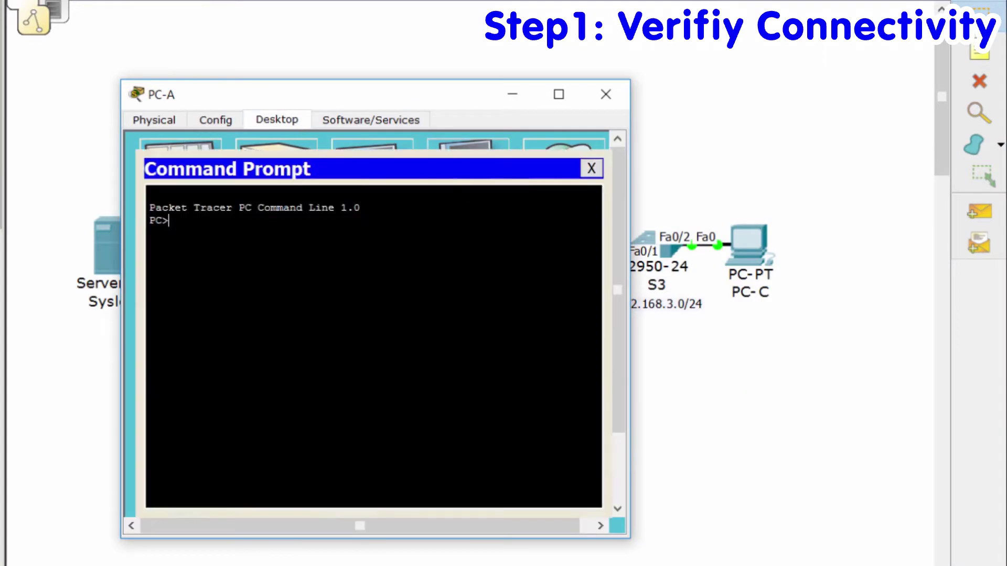
pyautogui.write('ping 192.168.3.2')
pyautogui.press('Return')
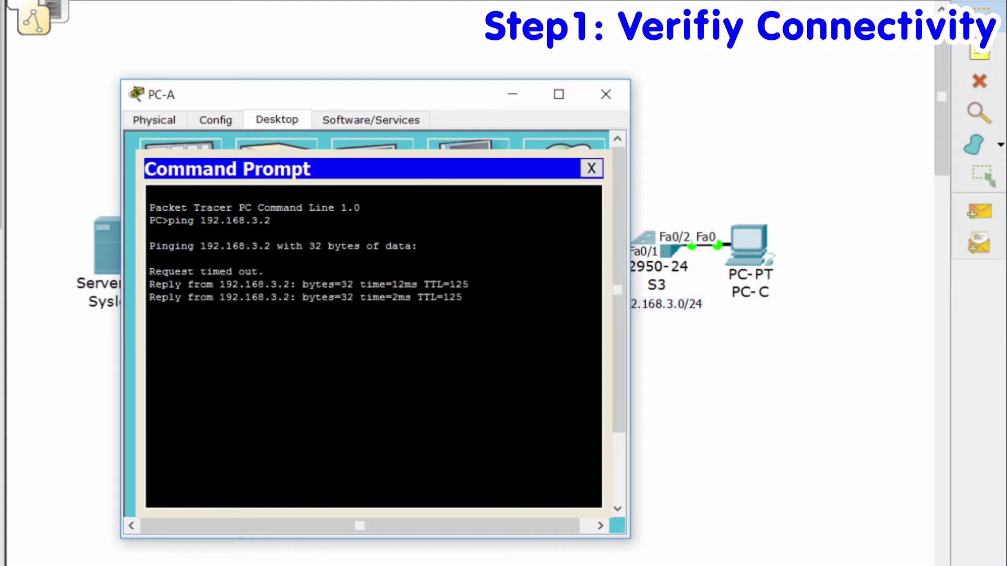
pyautogui.moveTo(329, 284); pyautogui.dragTo(330, 297)
pyautogui.click(388, 310)
pyautogui.click(591, 169)
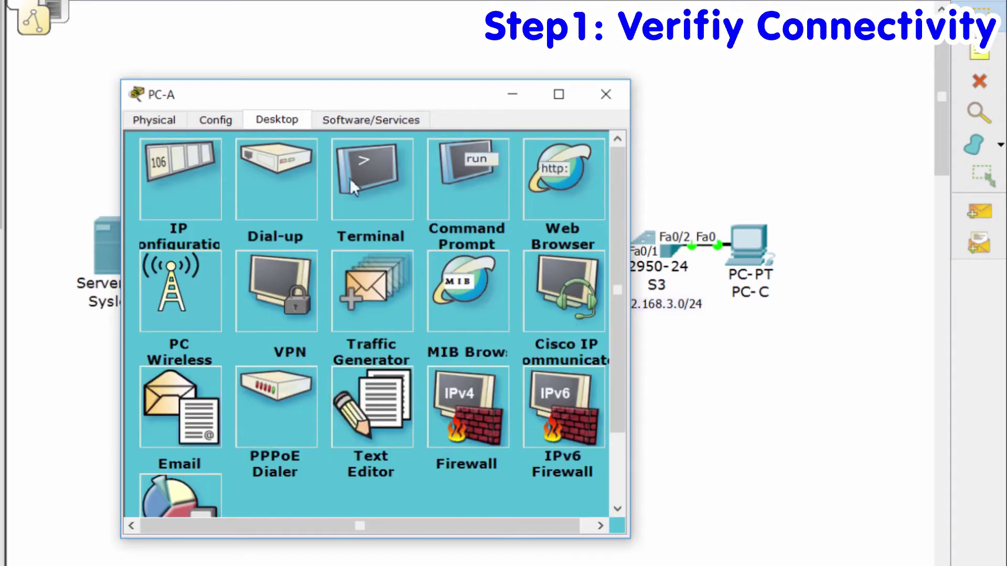
# - From PC-C, ping PC-A at 192.168.1.2 successfully, then close PC-C's window
pyautogui.click(209, 181)
pyautogui.moveTo(395, 215); pyautogui.dragTo(256, 216)
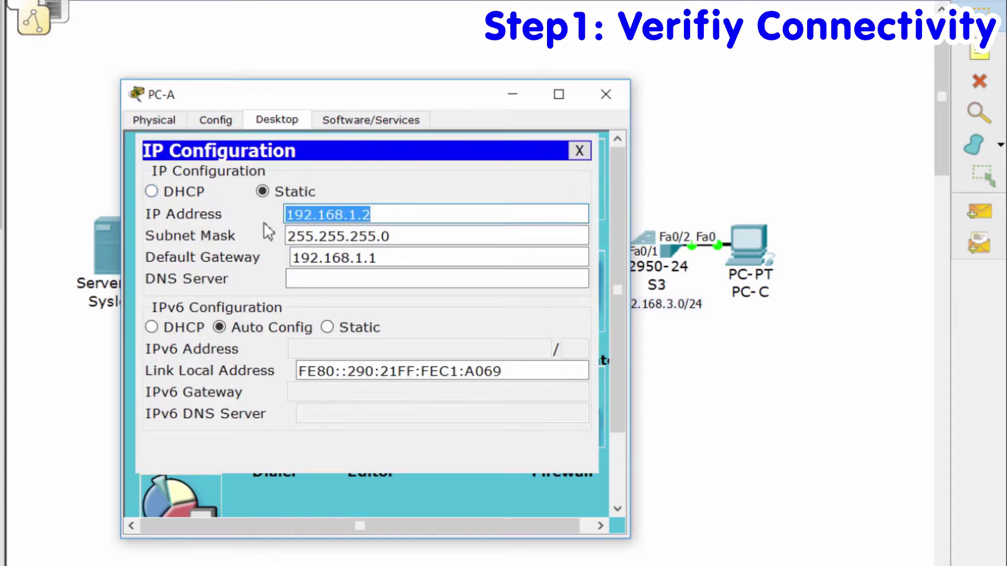
pyautogui.click(728, 310)
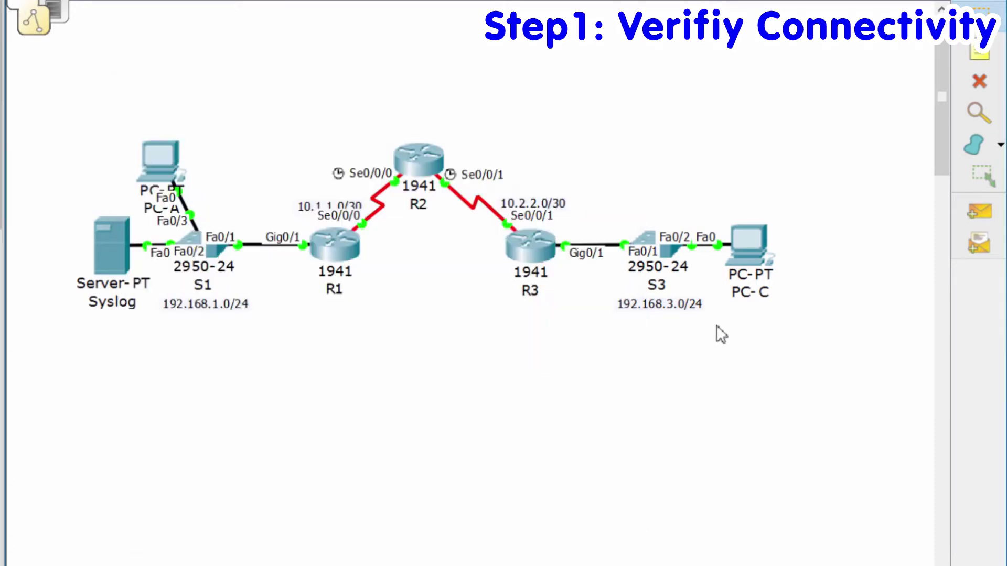
pyautogui.click(750, 234)
pyautogui.moveTo(438, 235); pyautogui.dragTo(559, 236)
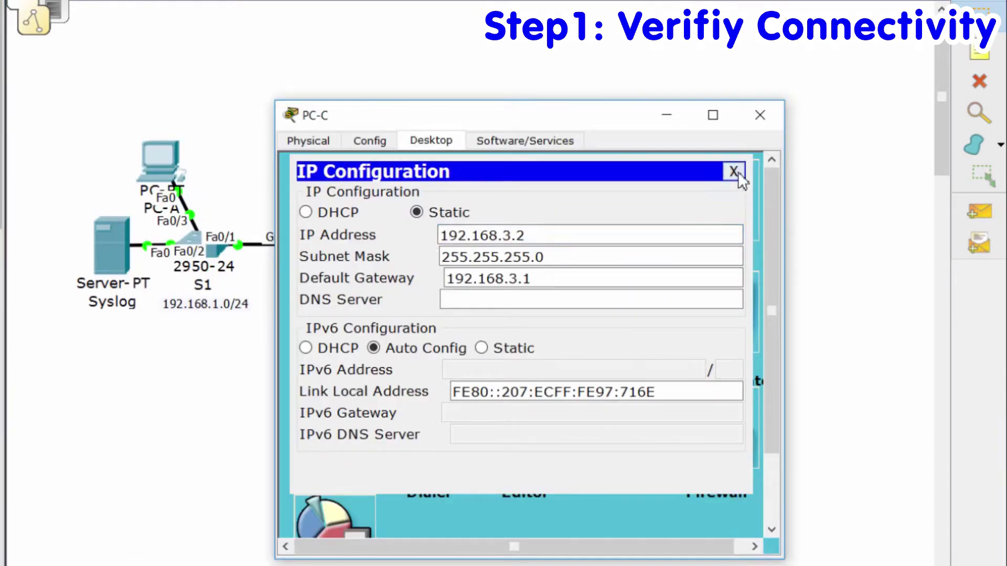
pyautogui.click(733, 170)
pyautogui.click(606, 222)
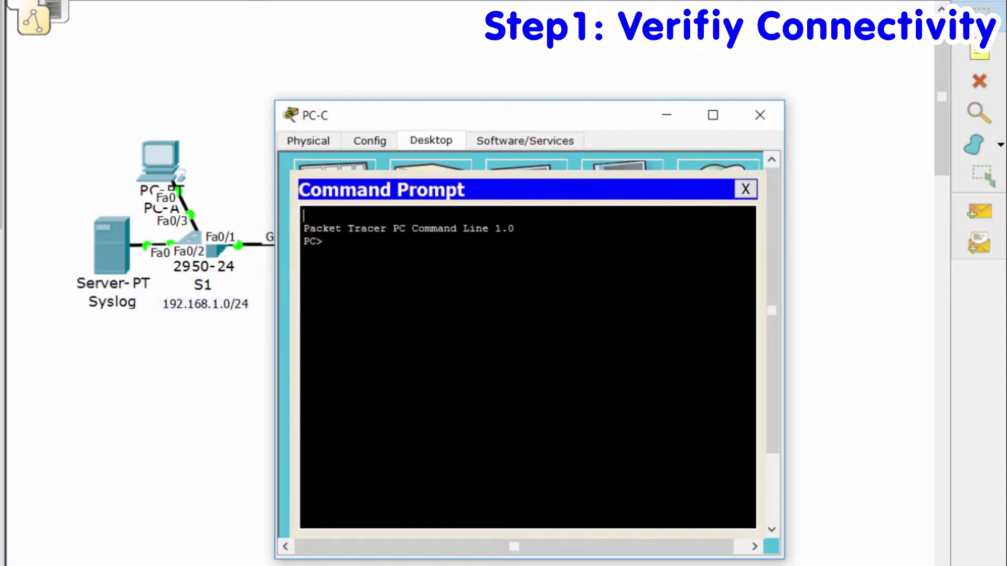
pyautogui.write('ping 192.168.1.2')
pyautogui.press('Return')
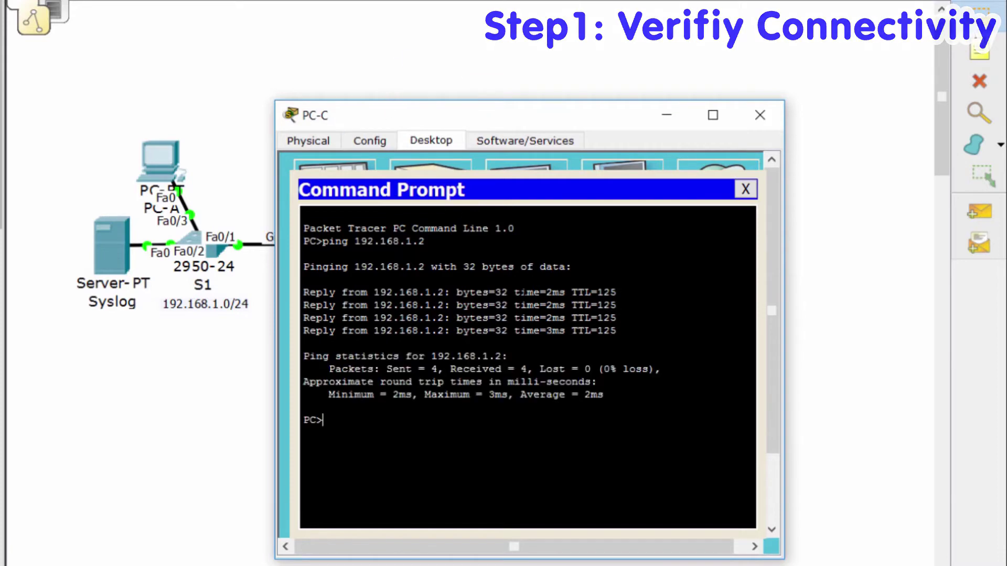
pyautogui.click(745, 189)
pyautogui.hotkey('alt', 'F4')
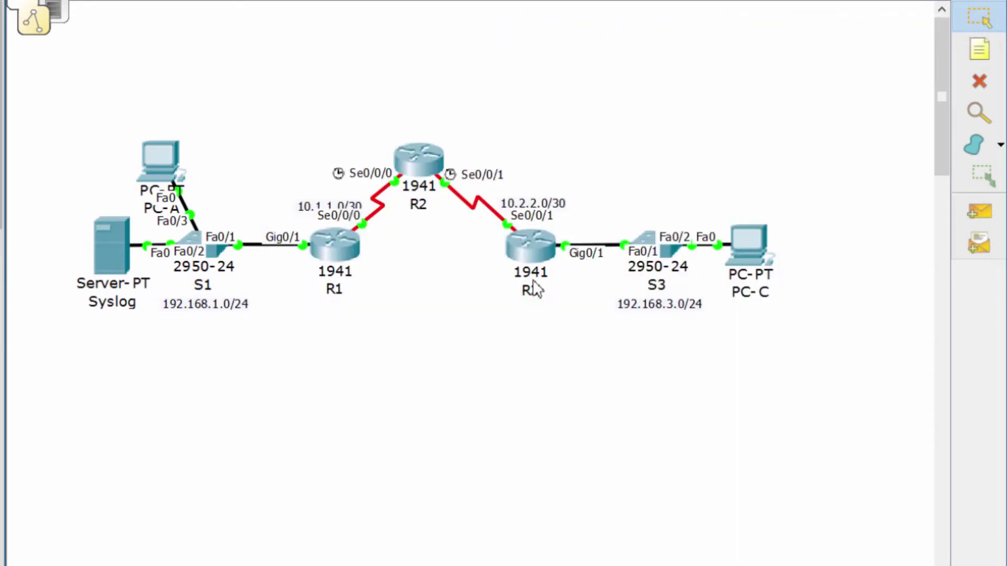
# - Log into R1's console in privileged mode and check its technology packages with show version
pyautogui.click(339, 259)
pyautogui.moveTo(257, 133); pyautogui.dragTo(404, 117)
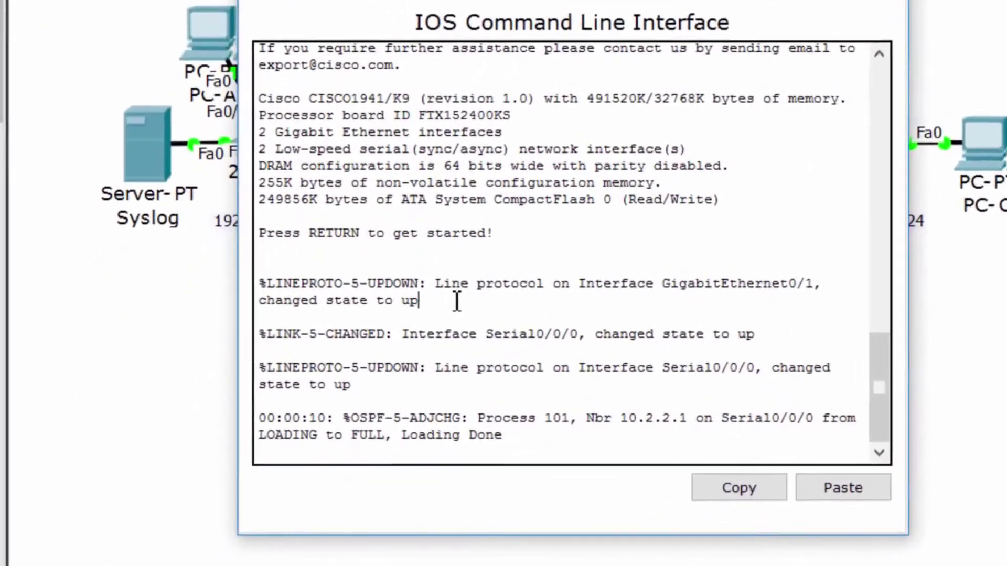
pyautogui.press('Return')
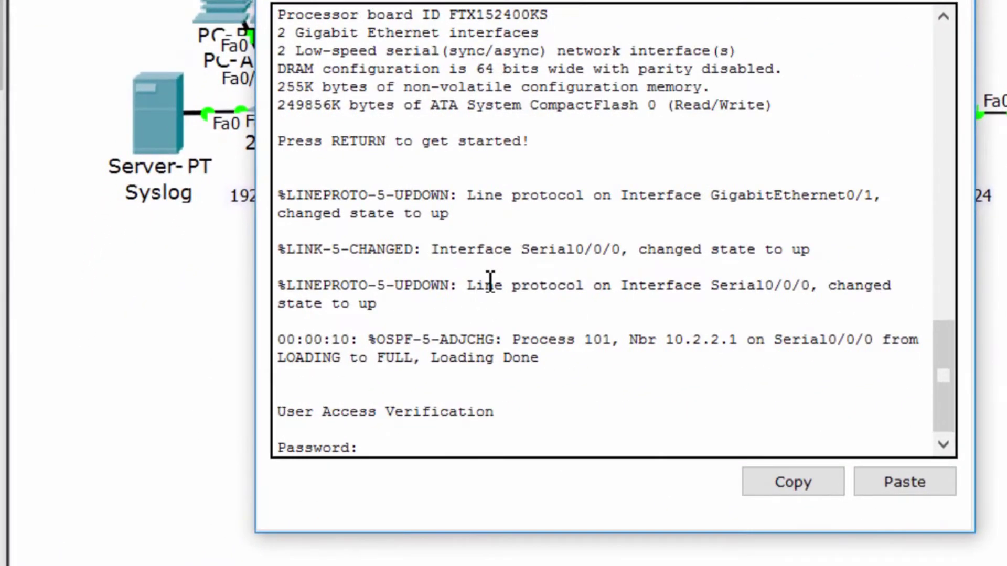
pyautogui.press('Return')
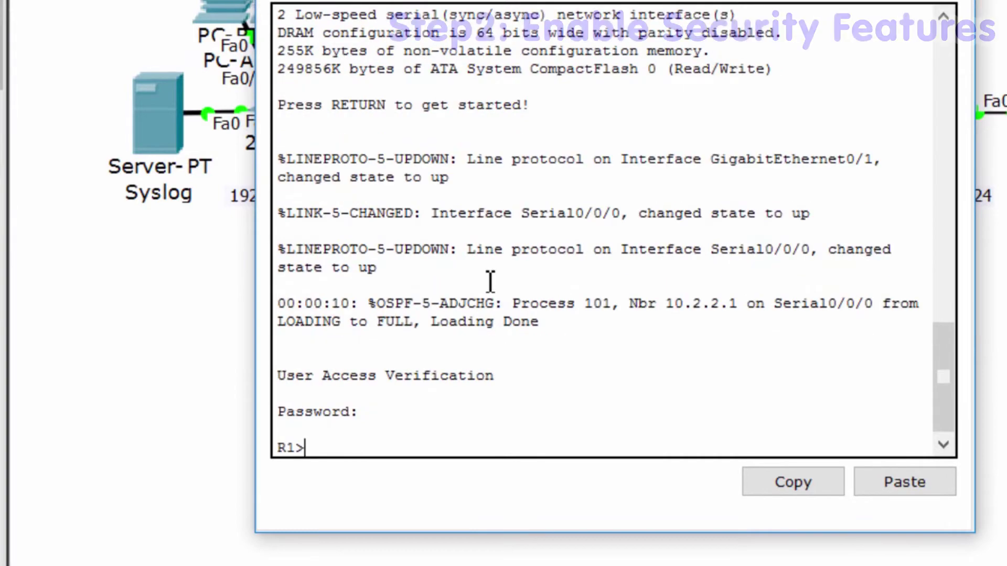
pyautogui.write('en')
pyautogui.press('Return')
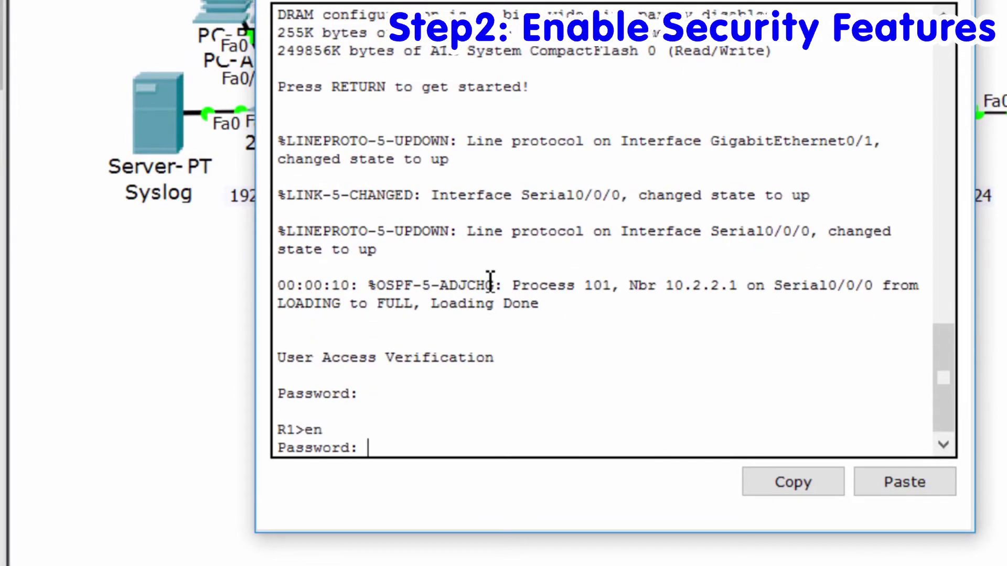
pyautogui.press('Return')
pyautogui.press('Return')
pyautogui.write('show v')
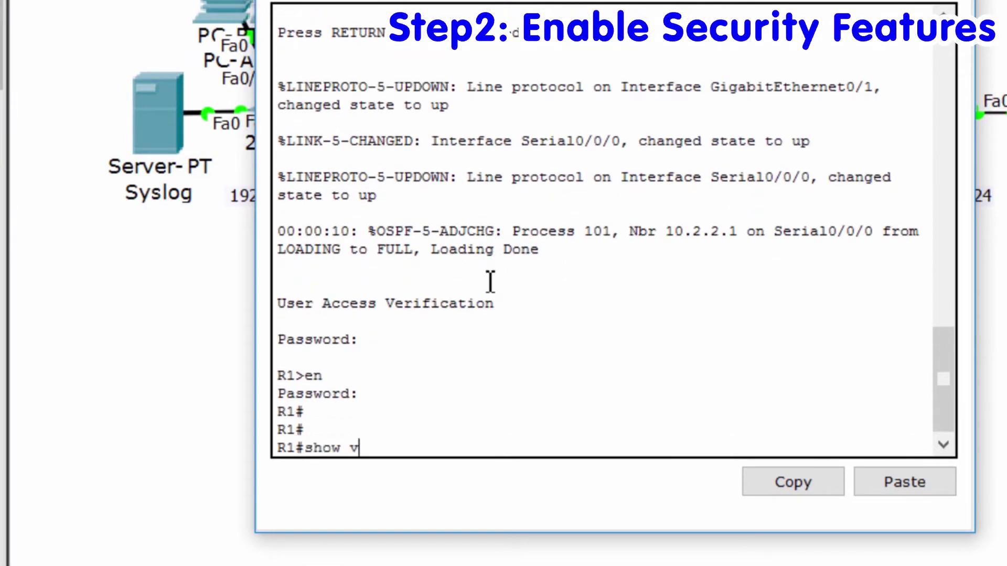
pyautogui.write('er')
pyautogui.press('Tab')
pyautogui.press('Return')
pyautogui.press('space')
pyautogui.moveTo(490, 280); pyautogui.dragTo(486, 287)
pyautogui.moveTo(693, 357); pyautogui.dragTo(288, 382)
pyautogui.click(365, 448)
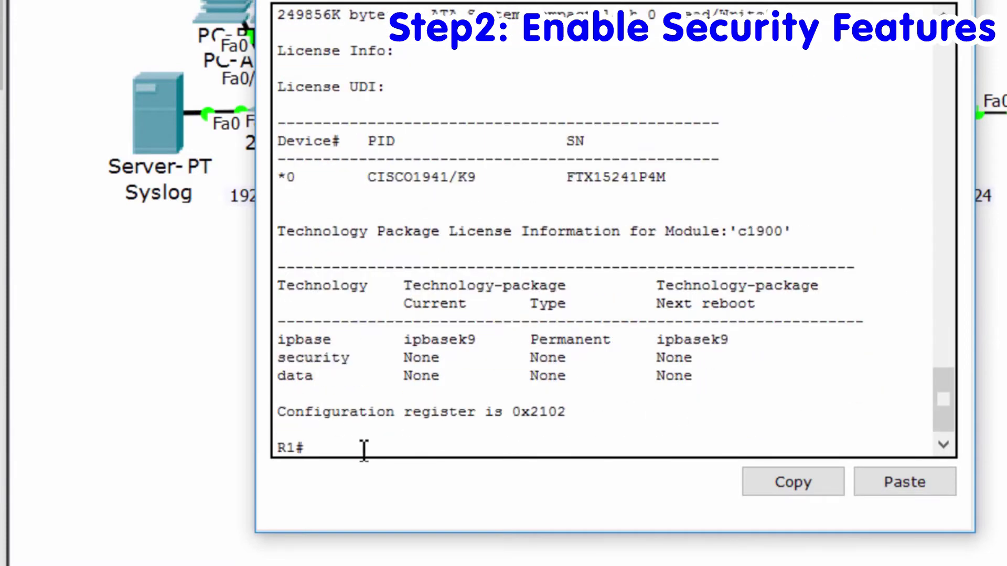
# - Set license boot module c1900 technology-package securityk9, accept with yes, and reload R1
pyautogui.write('conf t')
pyautogui.press('Return')
pyautogui.press('Return')
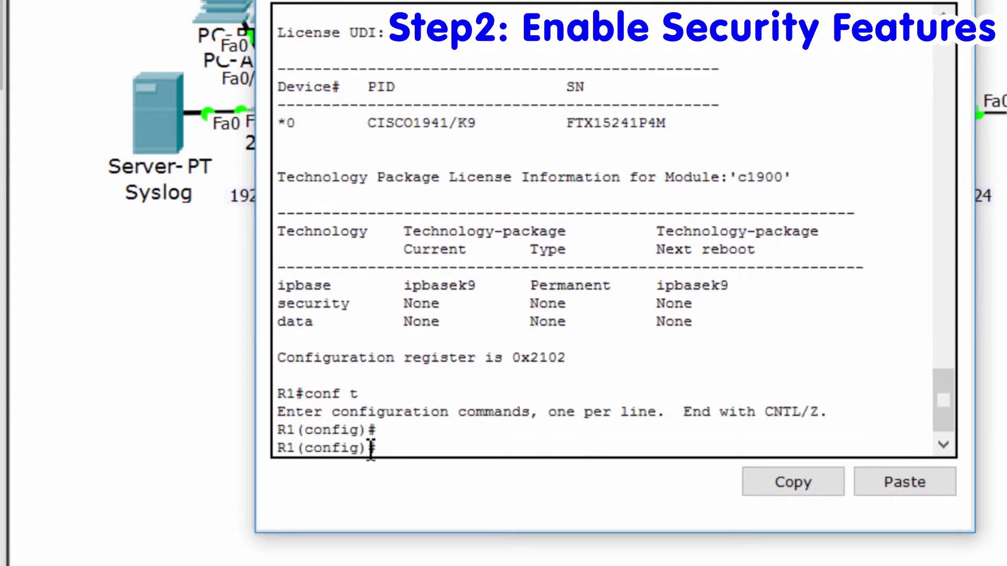
pyautogui.write('lice')
pyautogui.write('n')
pyautogui.press('Tab')
pyautogui.write('boot module c1900 ')
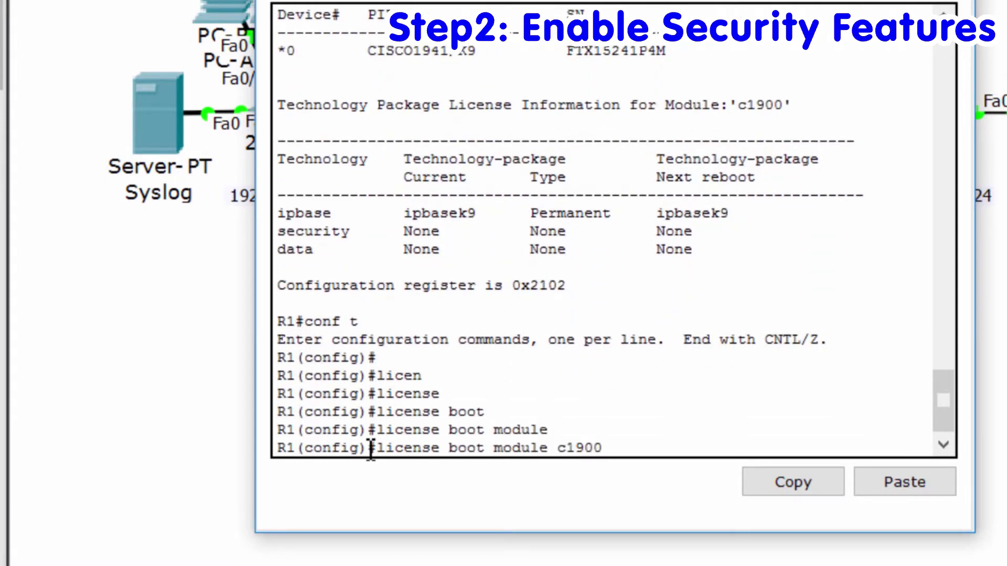
pyautogui.write('technology-package securityk9')
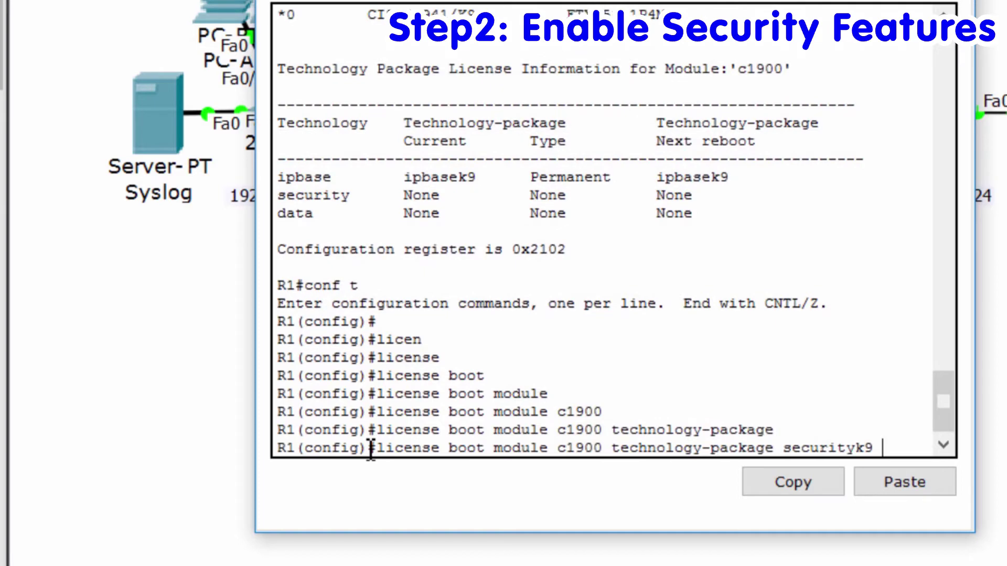
pyautogui.press('Return')
pyautogui.write('yes')
pyautogui.press('Return')
pyautogui.press('Return')
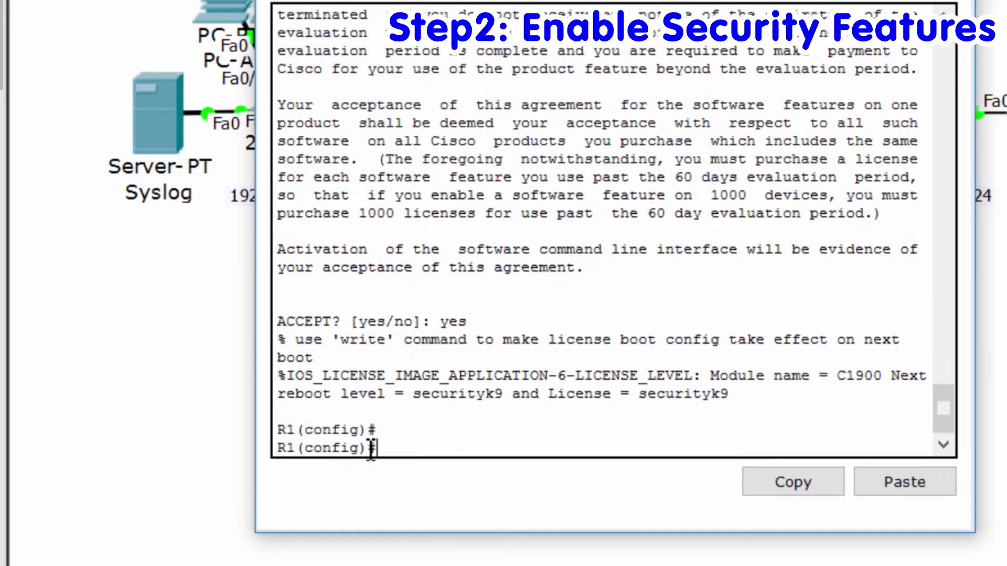
pyautogui.press('Return')
pyautogui.press('Return')
pyautogui.write('do reload')
pyautogui.press('Return')
pyautogui.press('Return')
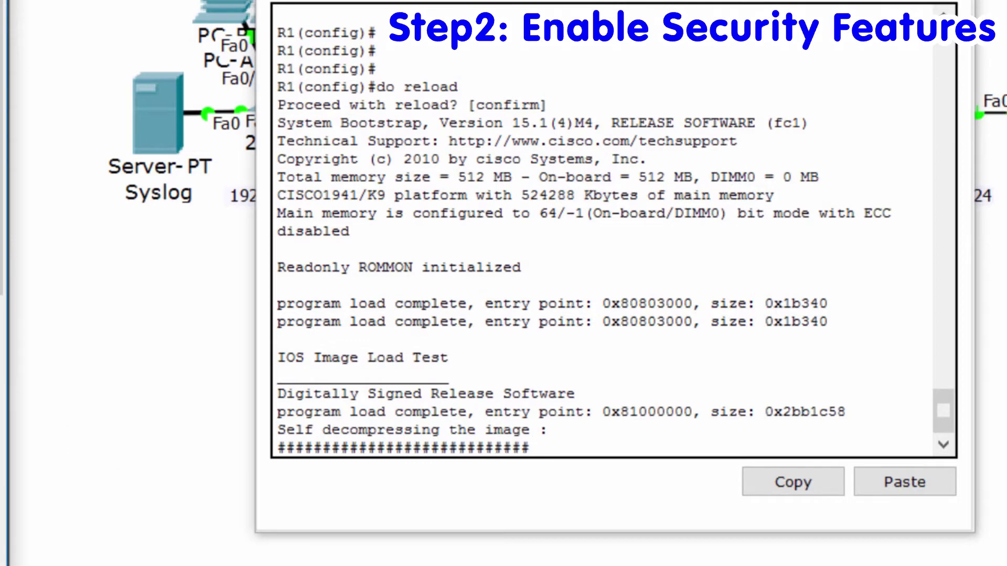
# - Log back into R1 after the reboot using the console and enable passwords
pyautogui.press('Return')
pyautogui.write('ciscoconpass')
pyautogui.press('Return')
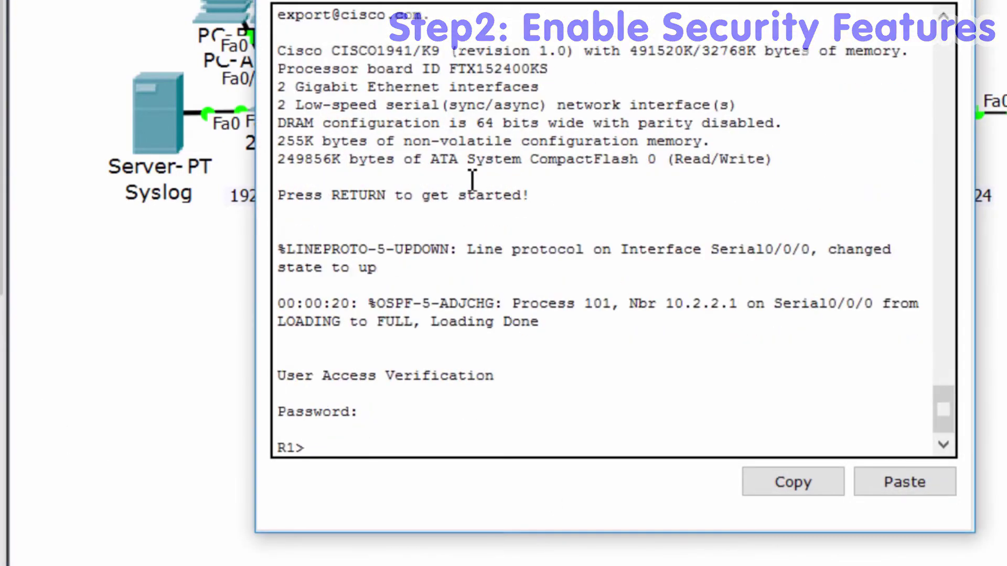
pyautogui.write('en')
pyautogui.press('Return')
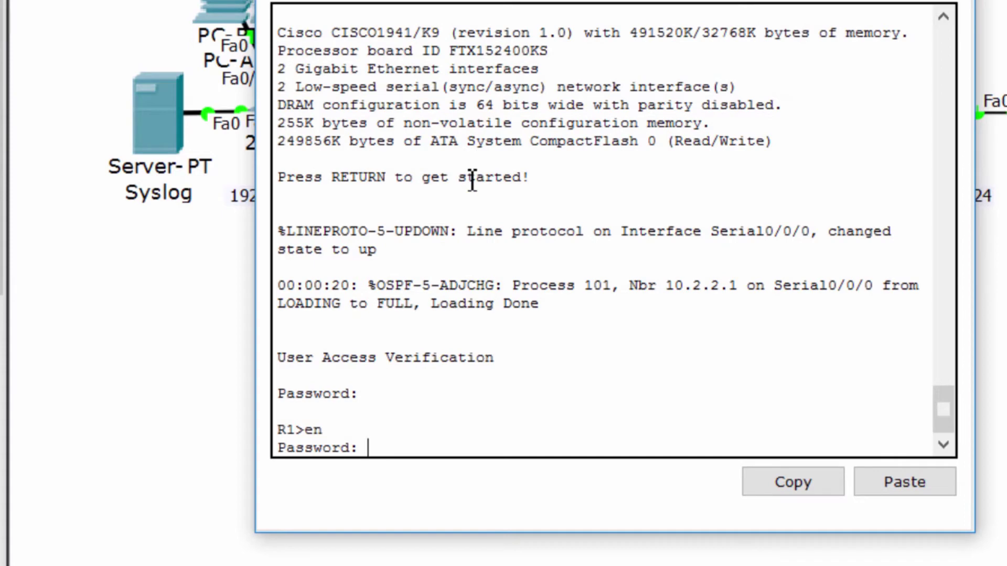
pyautogui.write('ciscoenpass')
pyautogui.press('Return')
pyautogui.press('Return')
pyautogui.press('Return')
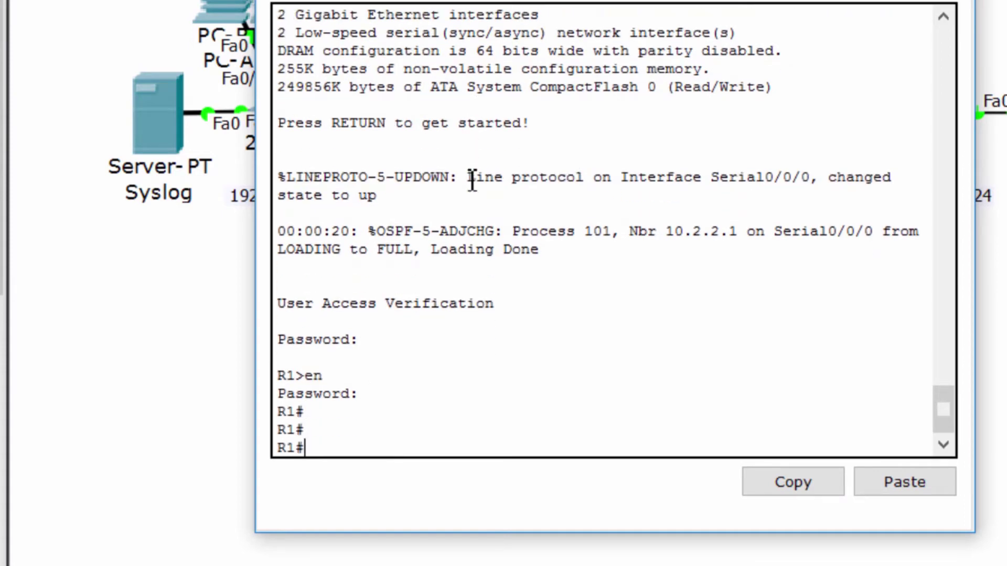
# - Make flash directory ipsdir and apply ip ips config location ipsdir in global configuration
pyautogui.write('mkdir')
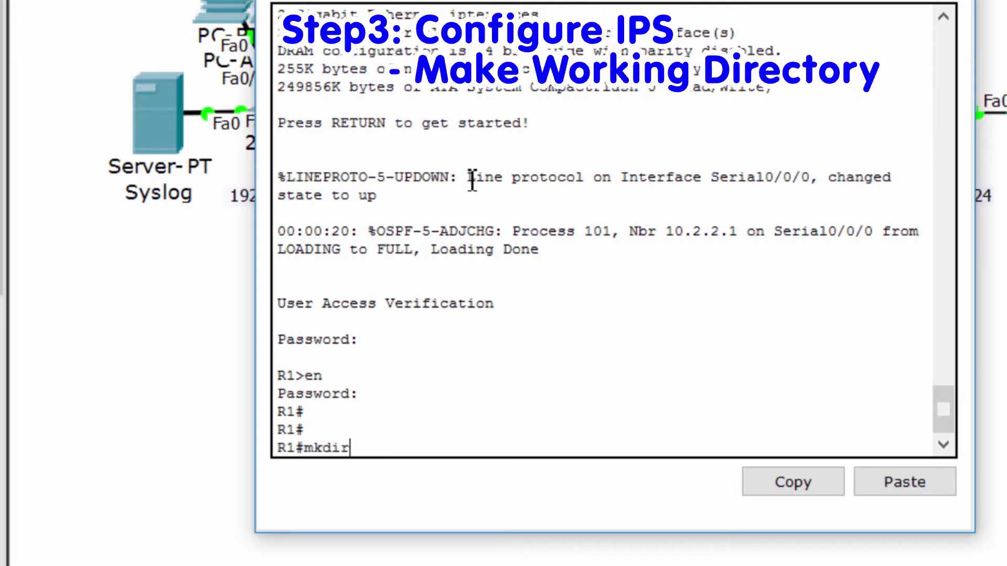
pyautogui.write(' ipsdir')
pyautogui.press('Return')
pyautogui.press('Return')
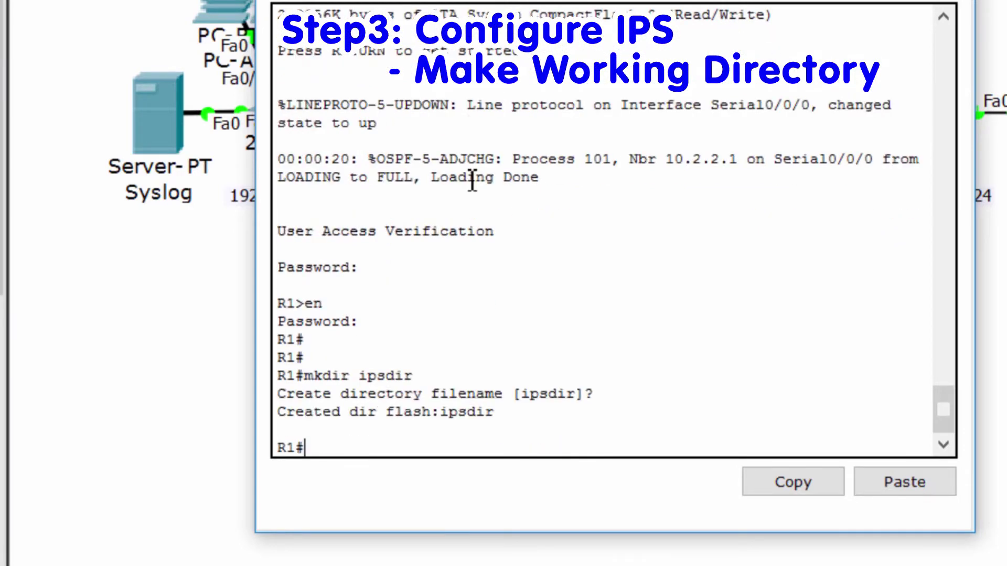
pyautogui.press('Return')
pyautogui.press('Return')
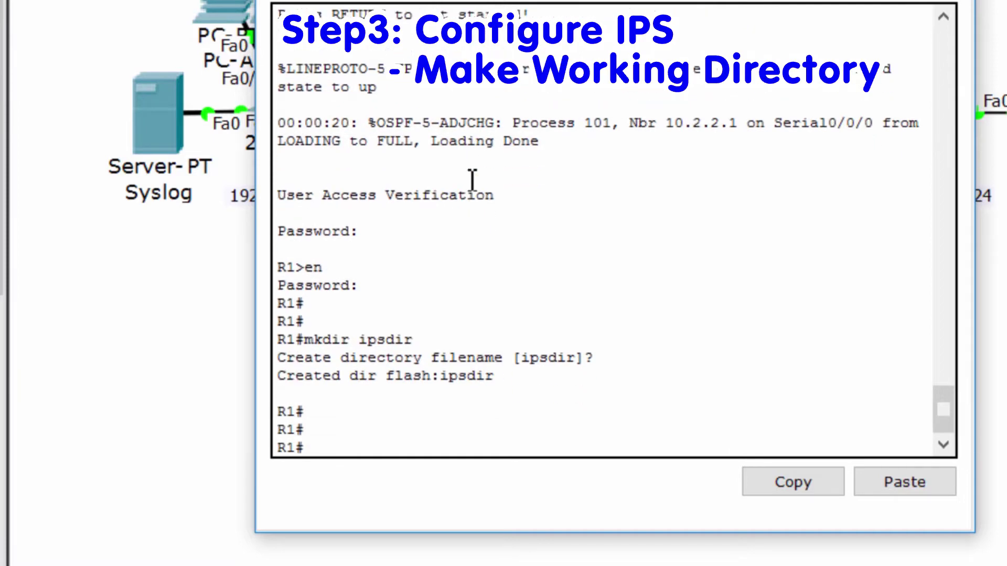
pyautogui.write('conf t')
pyautogui.press('Return')
pyautogui.press('Return')
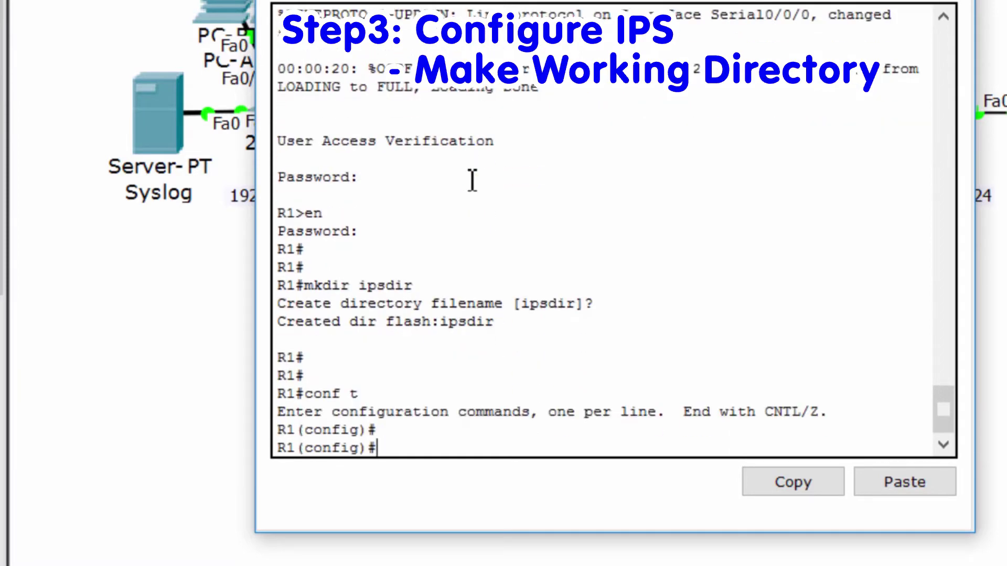
pyautogui.press('Return')
pyautogui.press('Return')
pyautogui.write('ip ips')
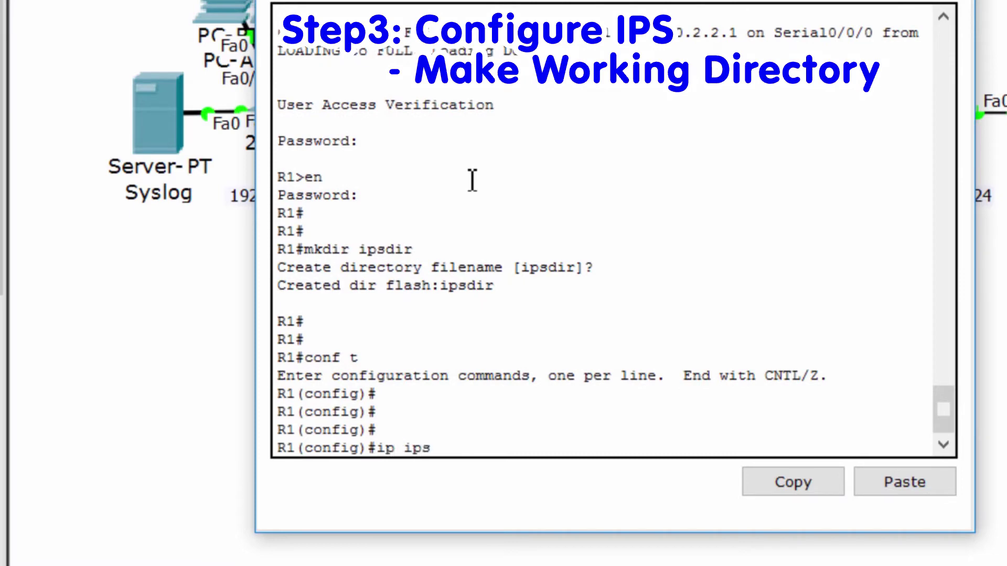
pyautogui.write(' config location ')
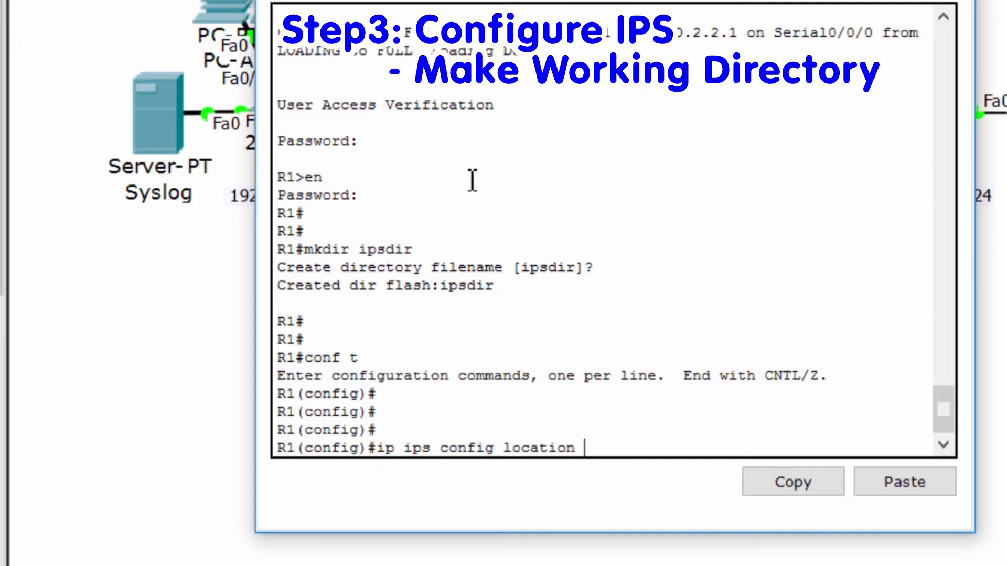
pyautogui.write('ipsdir')
pyautogui.press('Return')
pyautogui.press('Return')
pyautogui.press('Return')
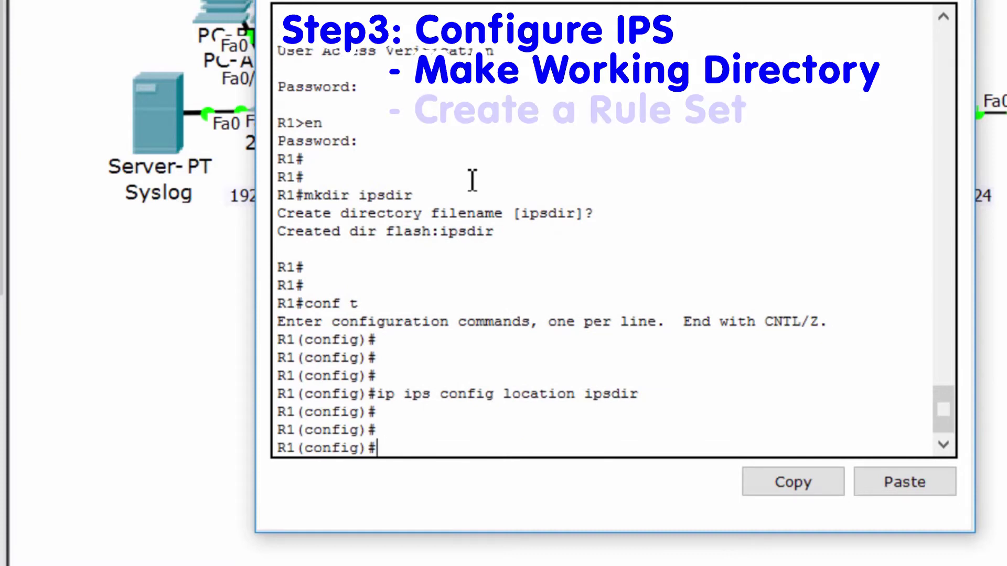
# - Create the IPS rule with ip ips name iosips
pyautogui.write('ip ips ?')
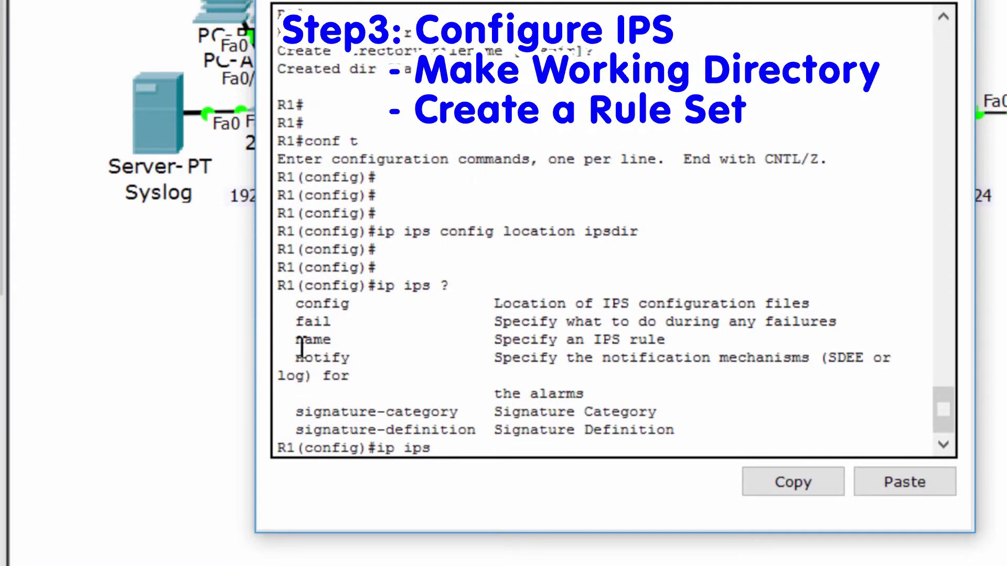
pyautogui.moveTo(295, 341); pyautogui.dragTo(344, 344)
pyautogui.click(499, 440)
pyautogui.write('name iosips')
pyautogui.press('Return')
pyautogui.press('Return')
pyautogui.press('Return')
pyautogui.press('Return')
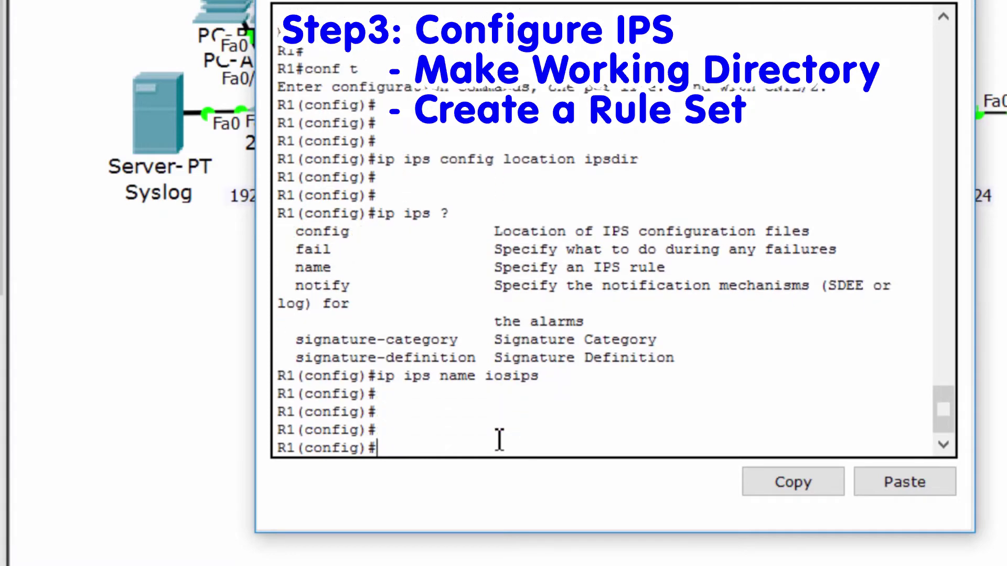
# - In signature-category mode, set category all to retired true
pyautogui.write('ip ips signature-cat')
pyautogui.press('Tab')
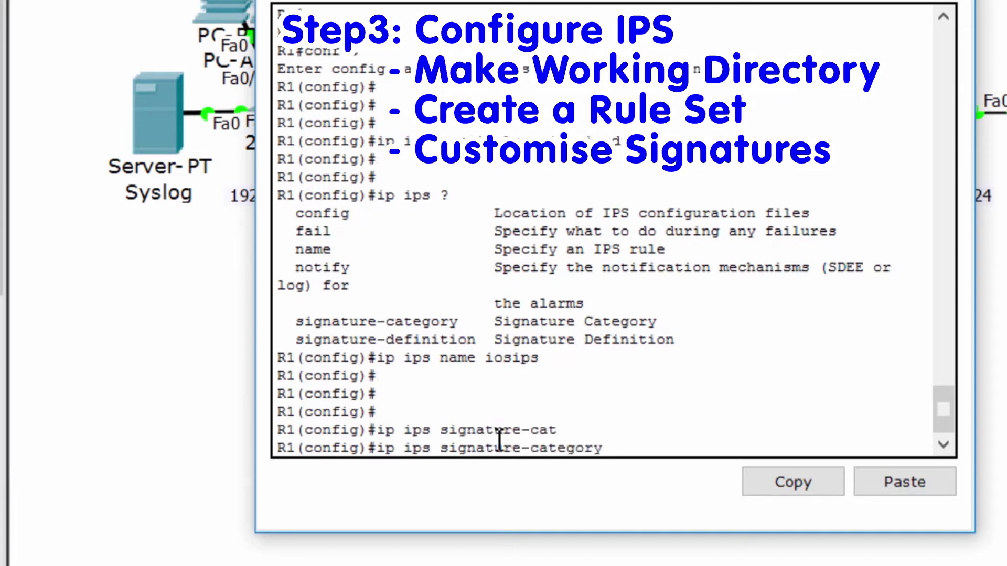
pyautogui.press('Return')
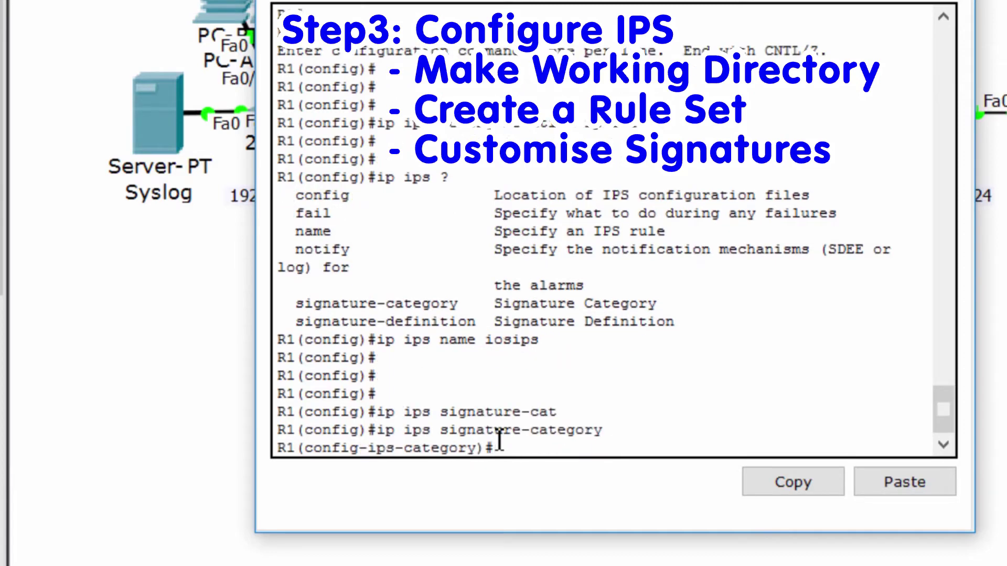
pyautogui.press('Return')
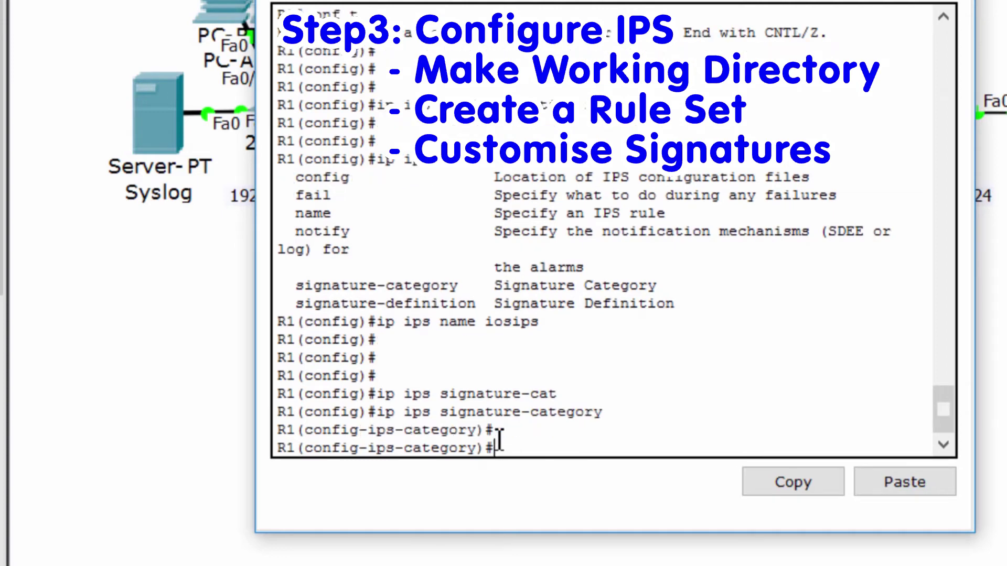
pyautogui.write('?')
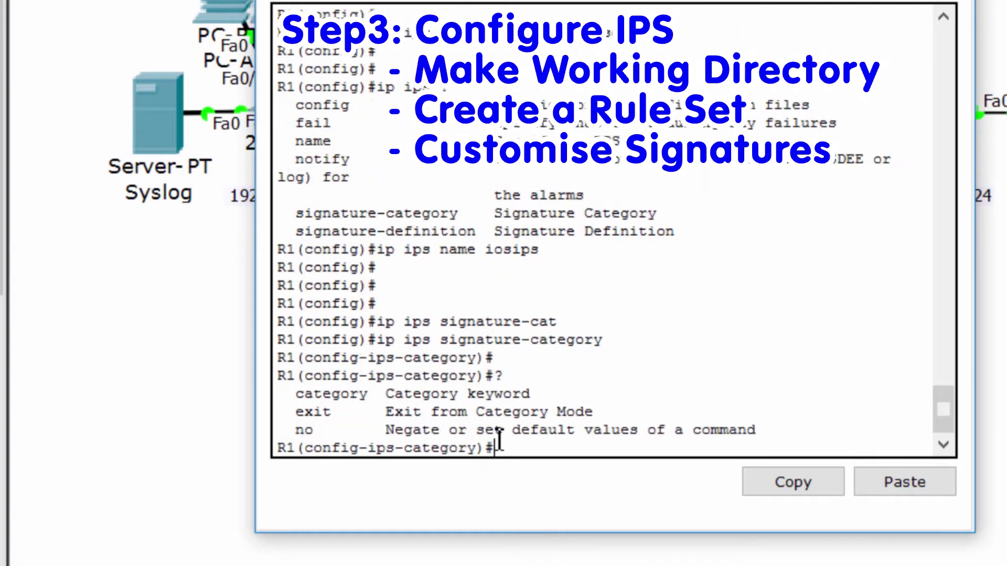
pyautogui.tripleClick(297, 394)
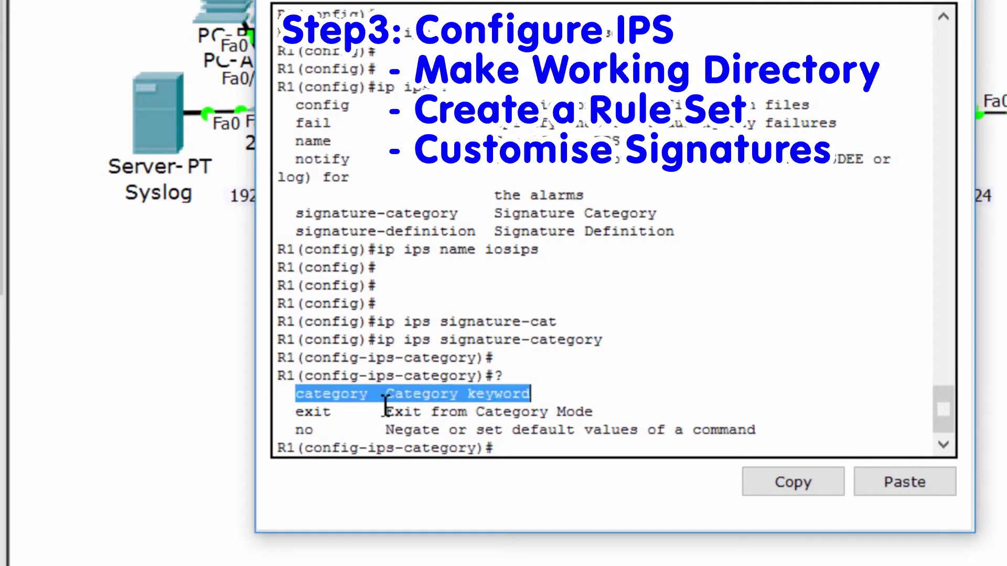
pyautogui.click(537, 456)
pyautogui.write('cat')
pyautogui.press('Tab')
pyautogui.write('?')
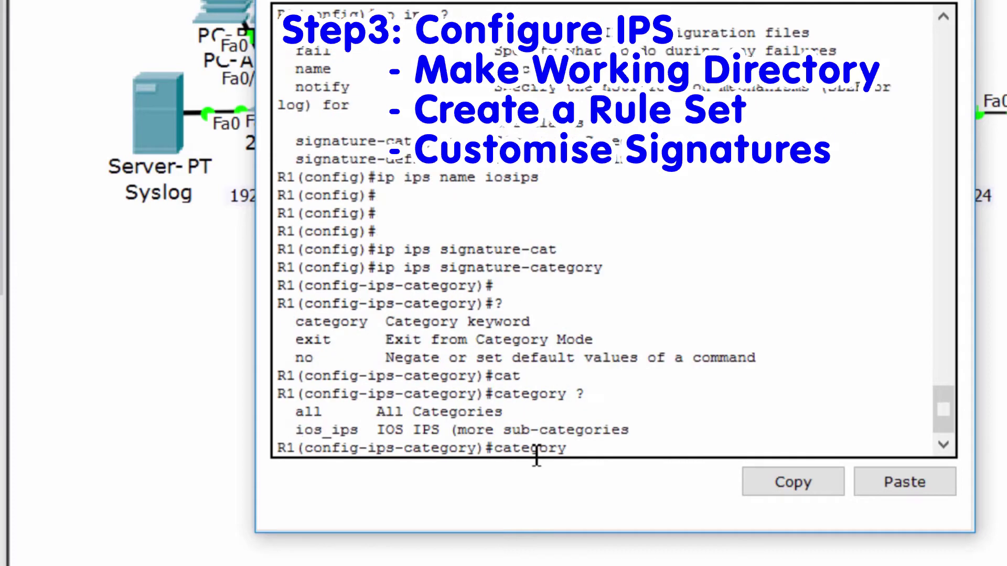
pyautogui.write('all')
pyautogui.press('Return')
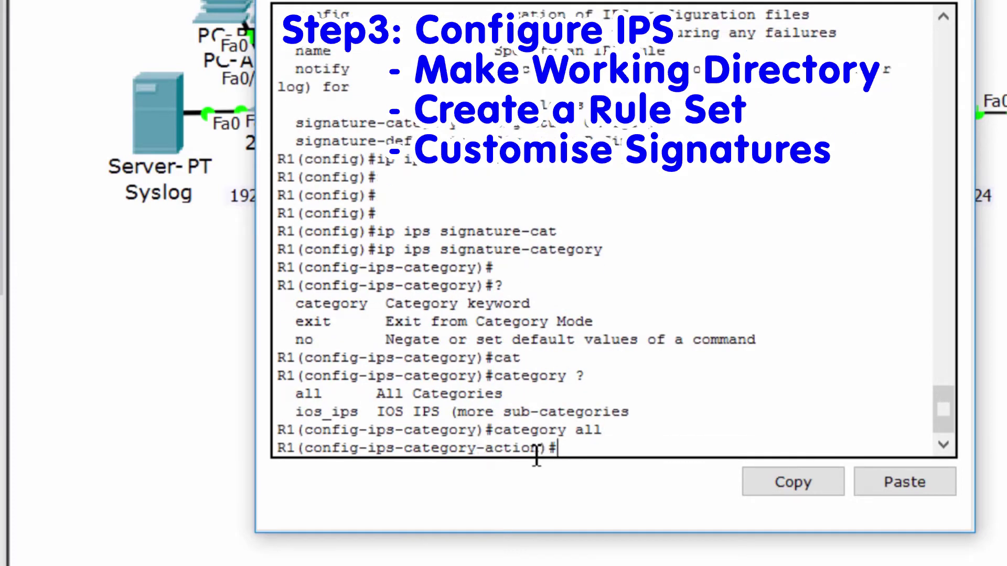
pyautogui.write('retire')
pyautogui.press('Tab')
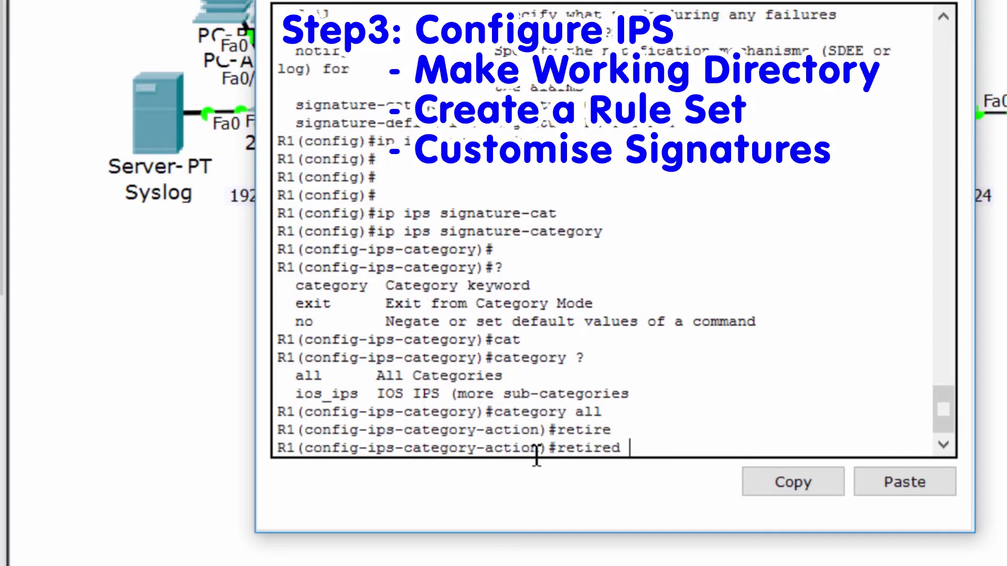
pyautogui.write('true')
pyautogui.press('Return')
pyautogui.press('Return')
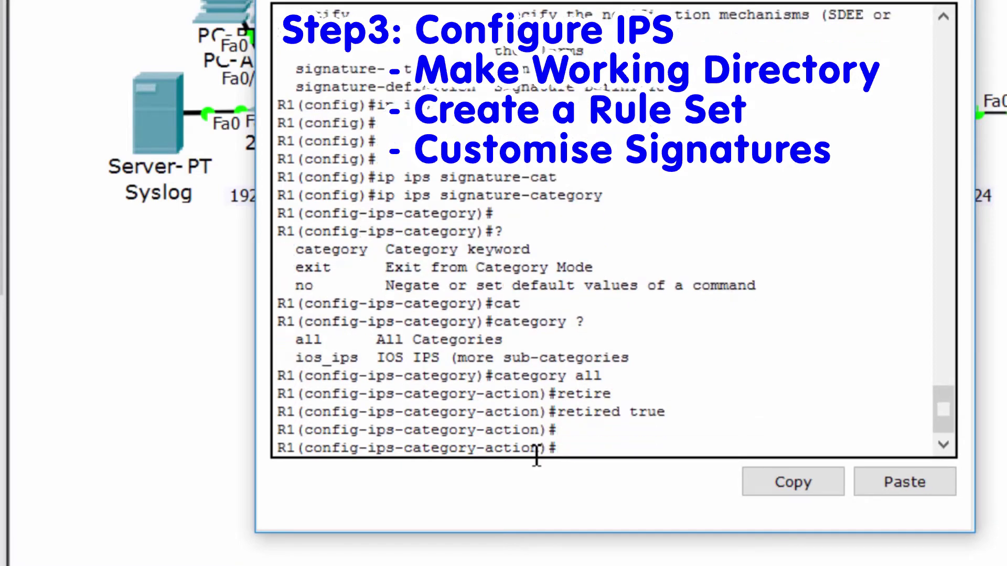
pyautogui.write('exi')
pyautogui.press('Return')
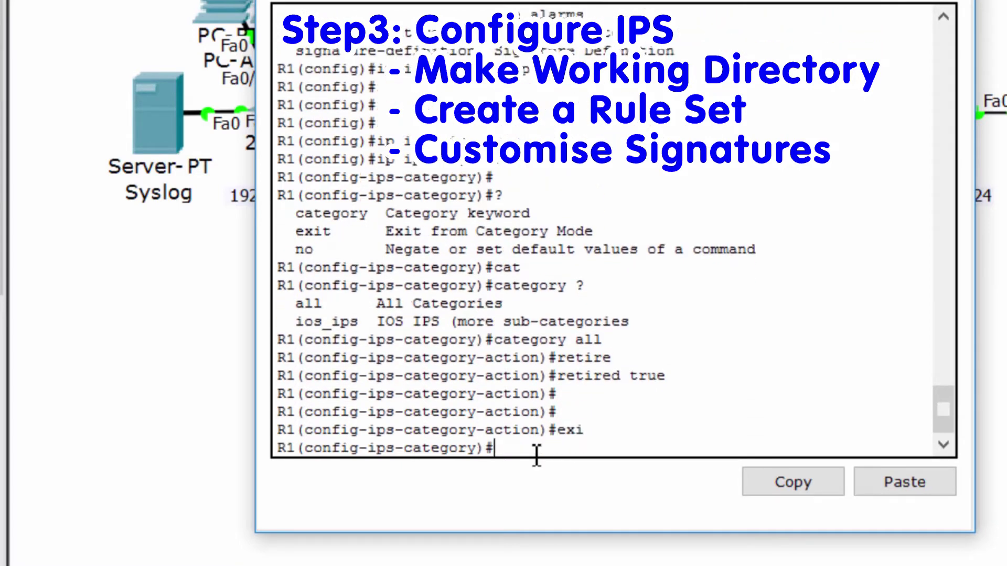
# - Set category ios_ips basic to retired false, then exit and accept the changes
pyautogui.write('cate')
pyautogui.press('Tab')
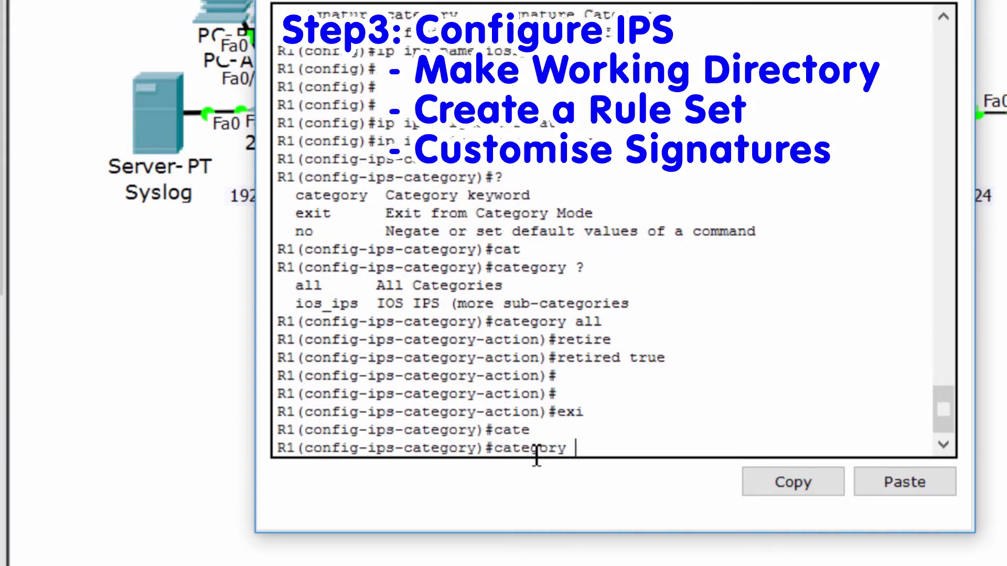
pyautogui.write('io')
pyautogui.press('Tab')
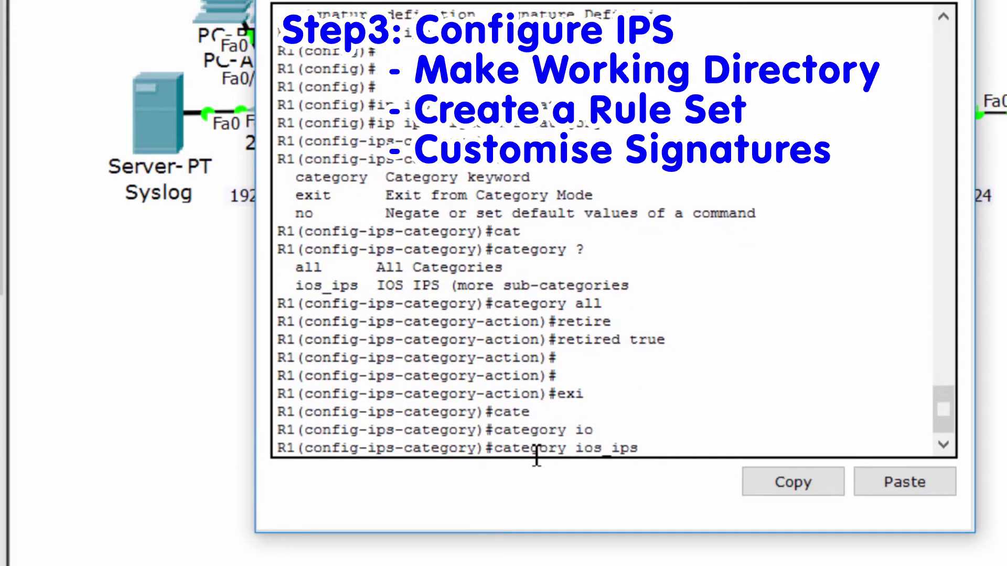
pyautogui.write('ba')
pyautogui.press('Tab')
pyautogui.press('Return')
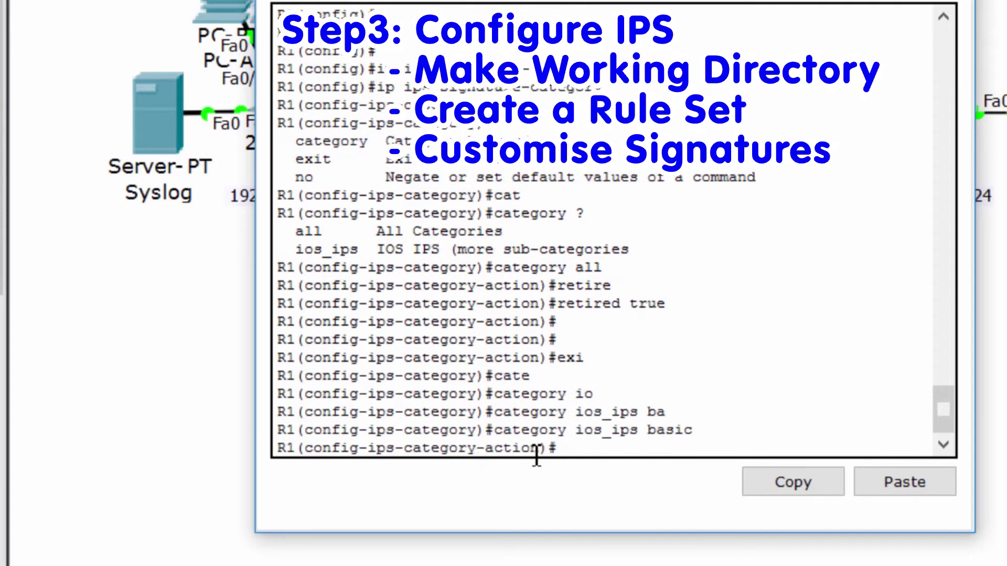
pyautogui.write('reti')
pyautogui.press('Tab')
pyautogui.write('fal')
pyautogui.press('Tab')
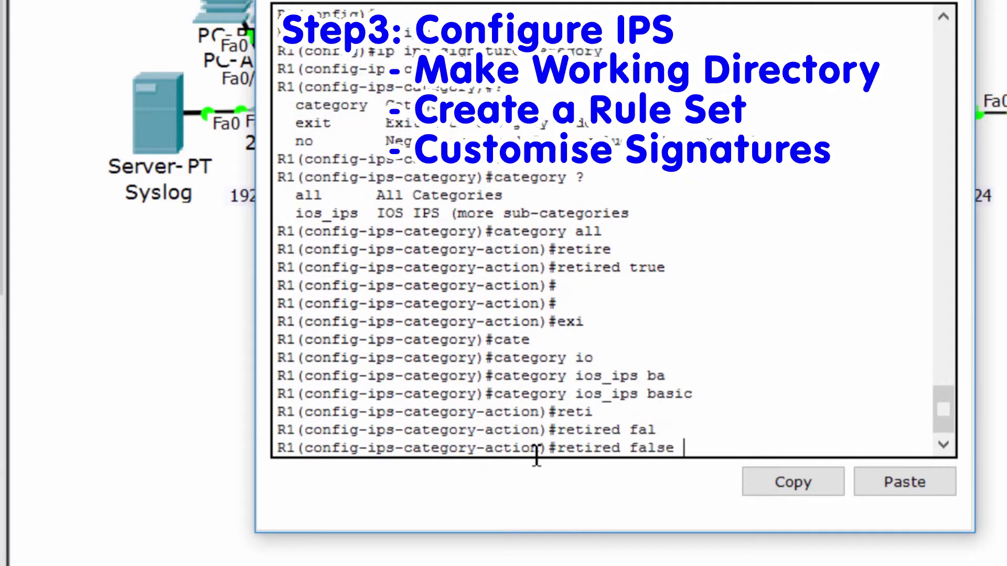
pyautogui.press('Return')
pyautogui.press('Return')
pyautogui.press('Return')
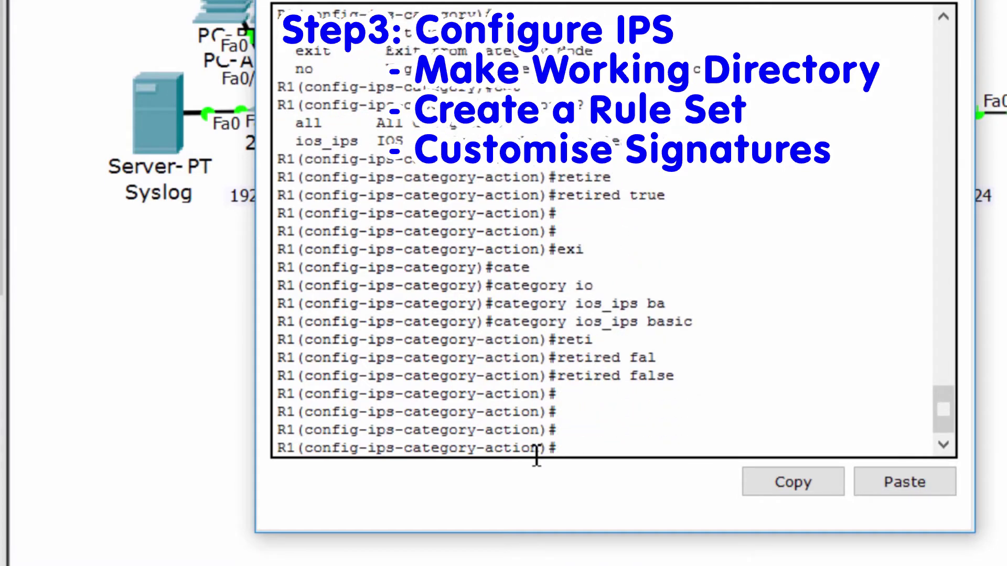
pyautogui.press('Return')
pyautogui.write('exi')
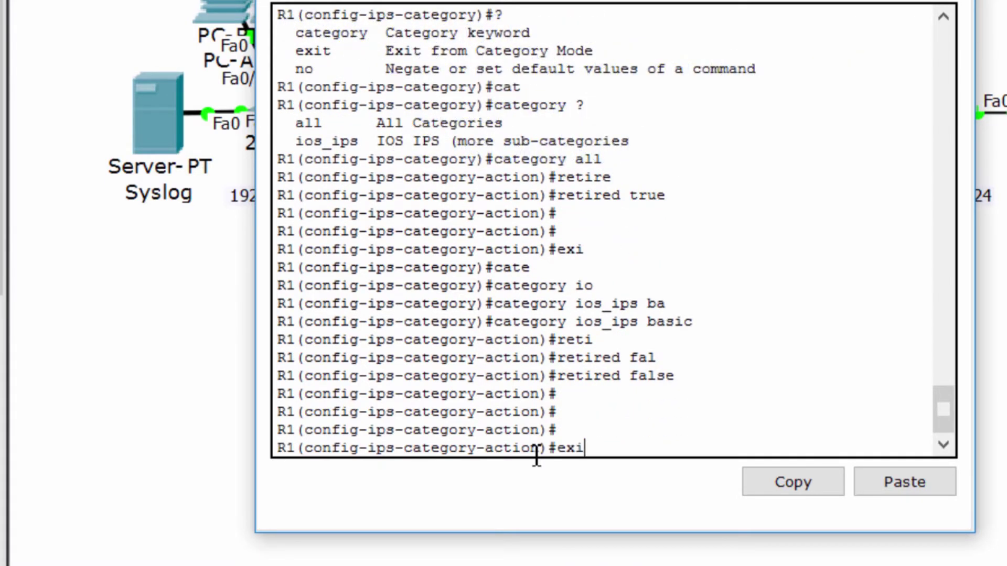
pyautogui.press('Return')
pyautogui.write('exi')
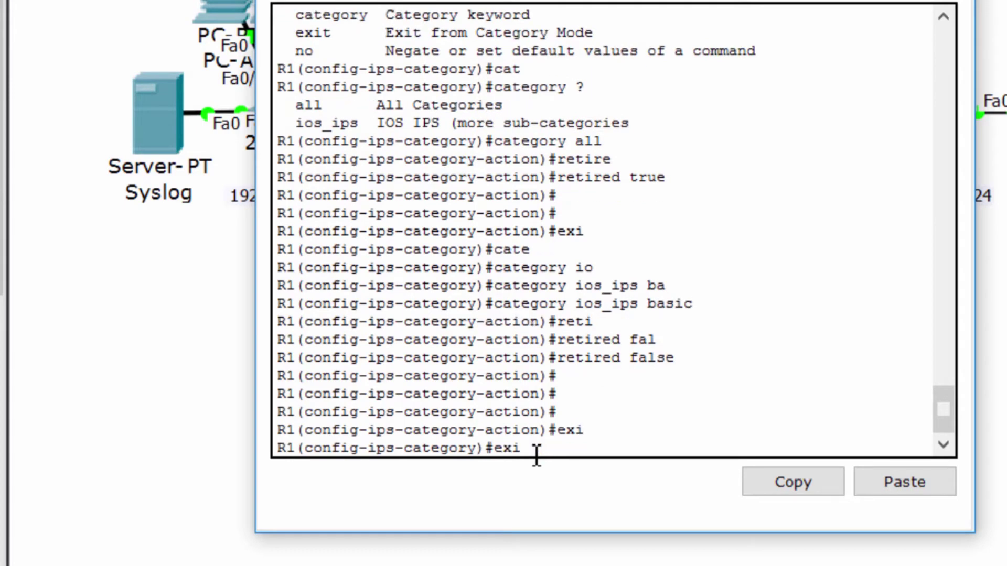
pyautogui.press('Return')
pyautogui.press('Return')
pyautogui.press('Return')
pyautogui.press('Return')
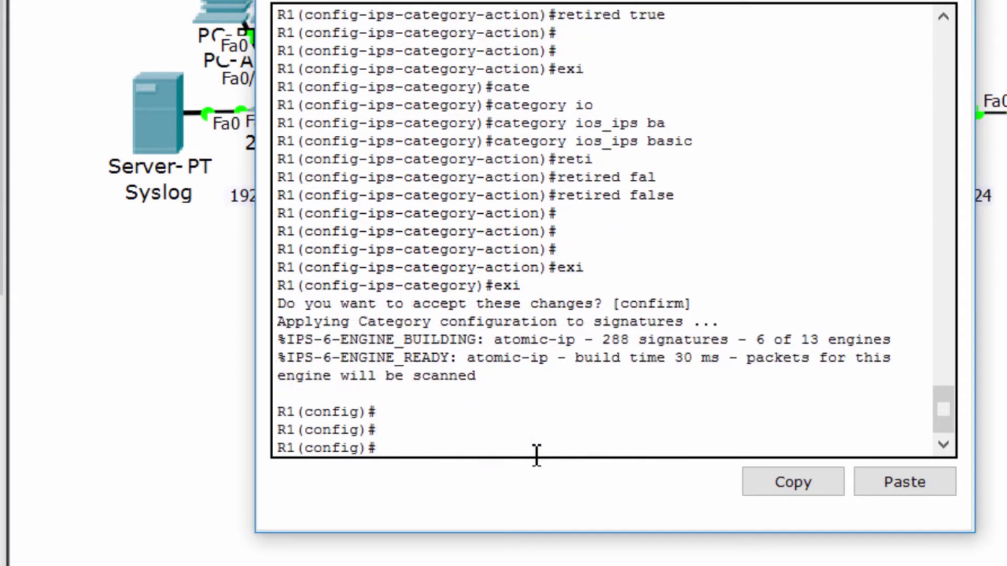
# - Under interface g0/1, enter ip ips iosips out, then exit to global configuration
pyautogui.write('int')
pyautogui.press('Tab')
pyautogui.write('g0')
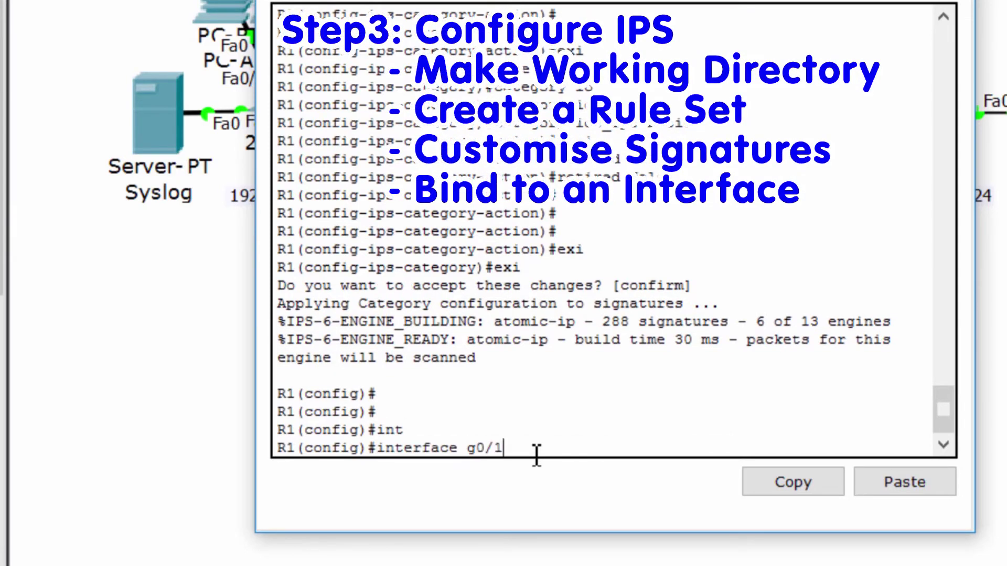
pyautogui.press('Return')
pyautogui.write('ip ips')
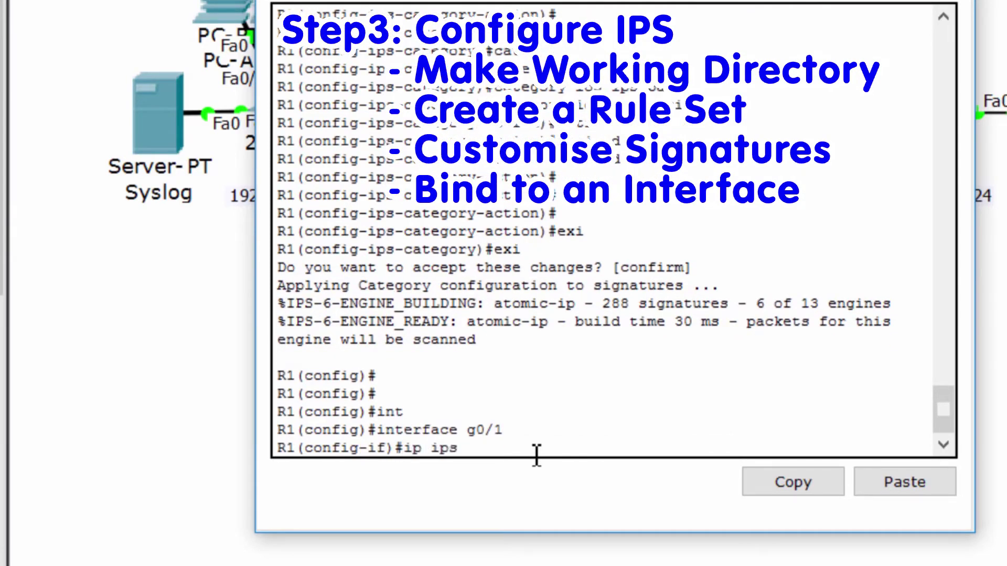
pyautogui.write(' ?')
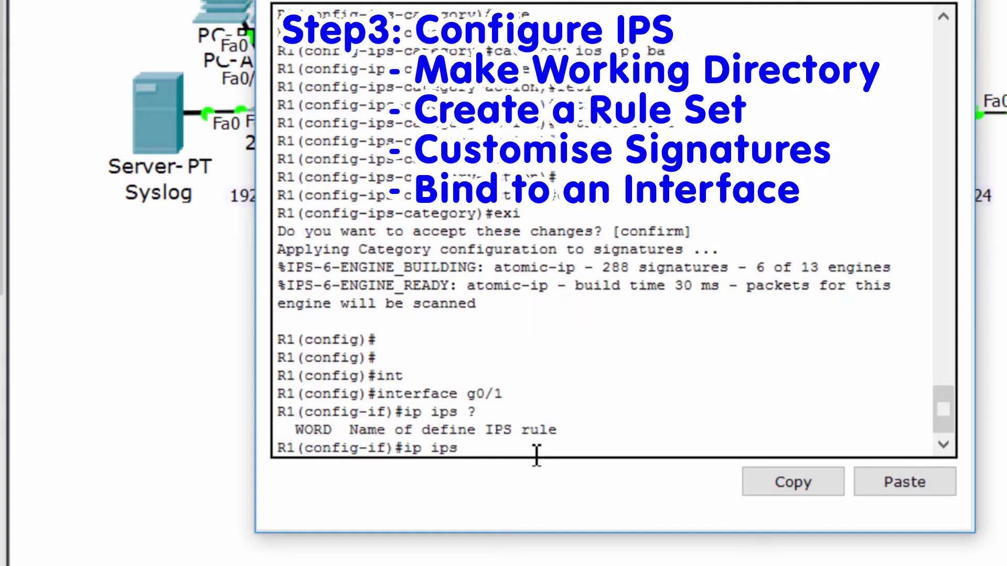
pyautogui.write('iosips ?')
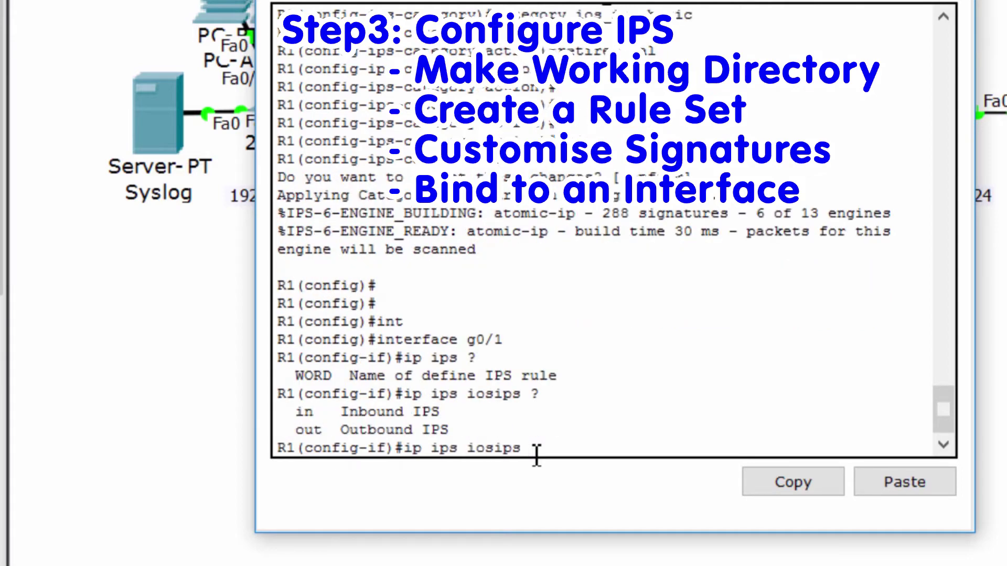
pyautogui.write('out')
pyautogui.press('Return')
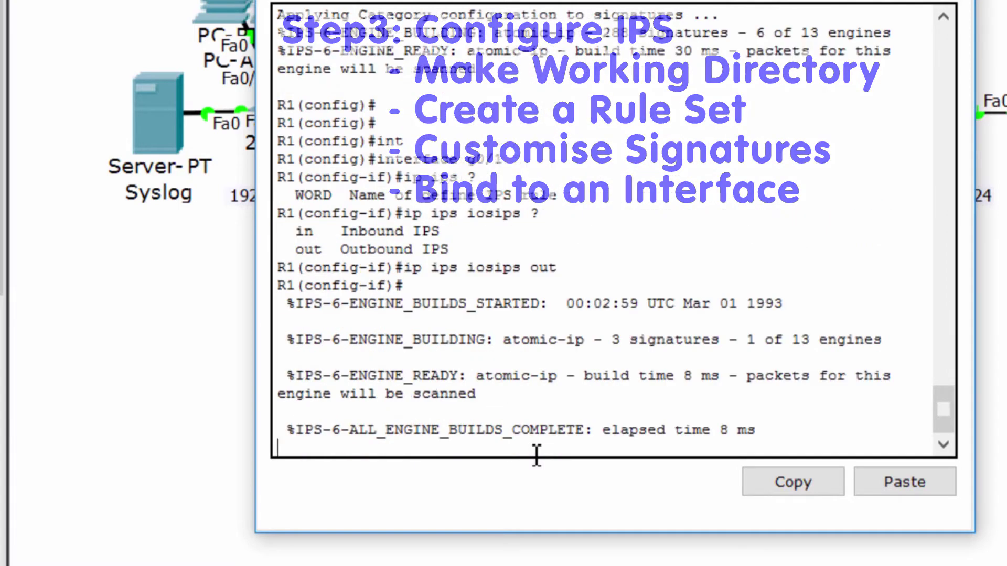
pyautogui.press('Return')
pyautogui.press('Return')
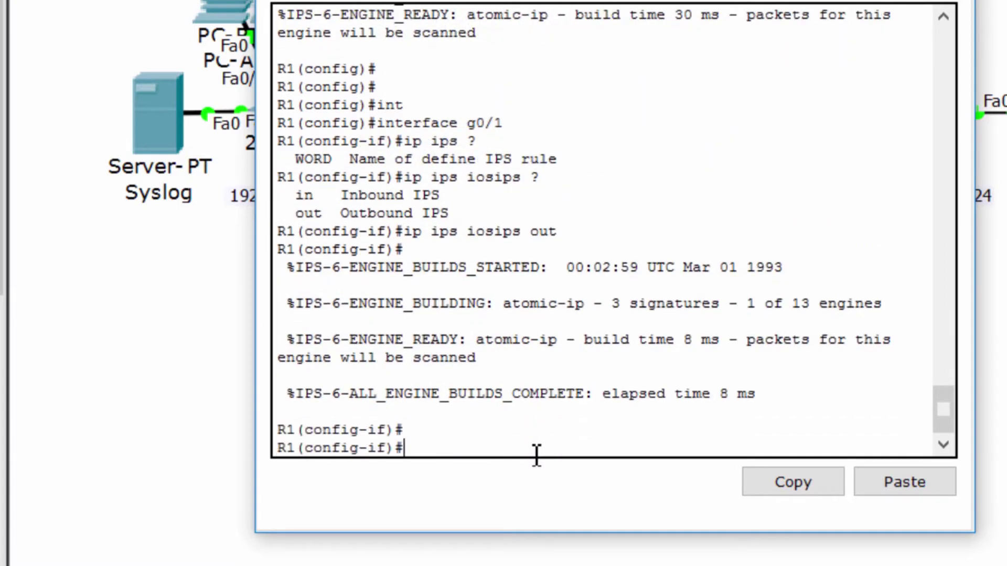
pyautogui.press('Return')
pyautogui.write('exi')
pyautogui.press('Return')
pyautogui.press('Return')
pyautogui.press('Return')
pyautogui.press('Return')
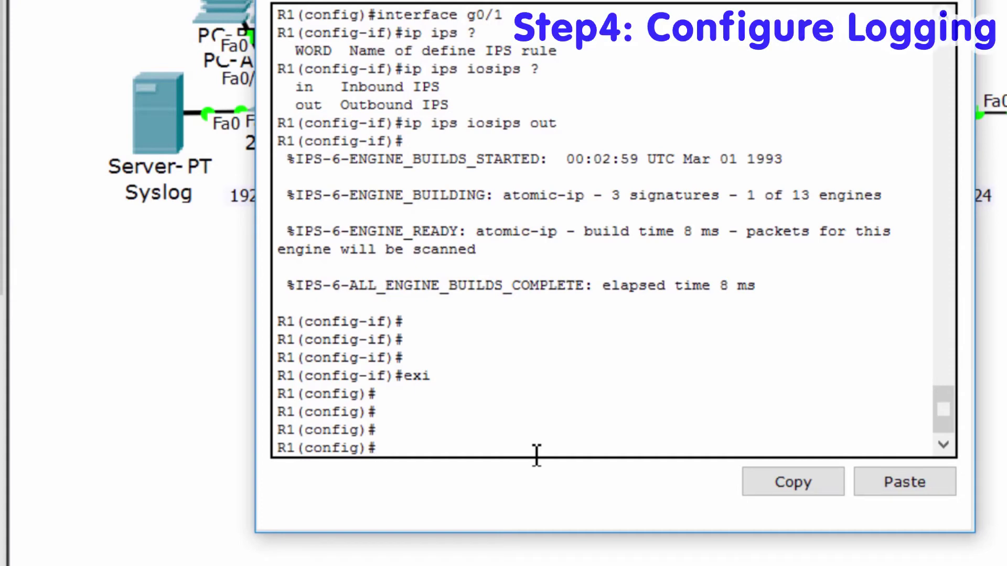
# - Send R1's logs to syslog host 192.168.1.50
pyautogui.write('loggin')
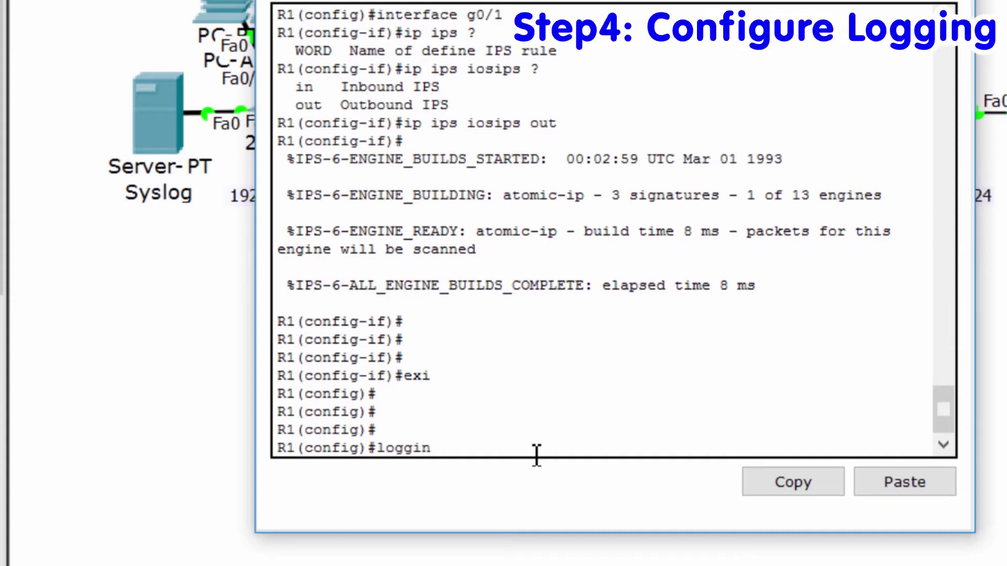
pyautogui.write('g host 192.168.1.')
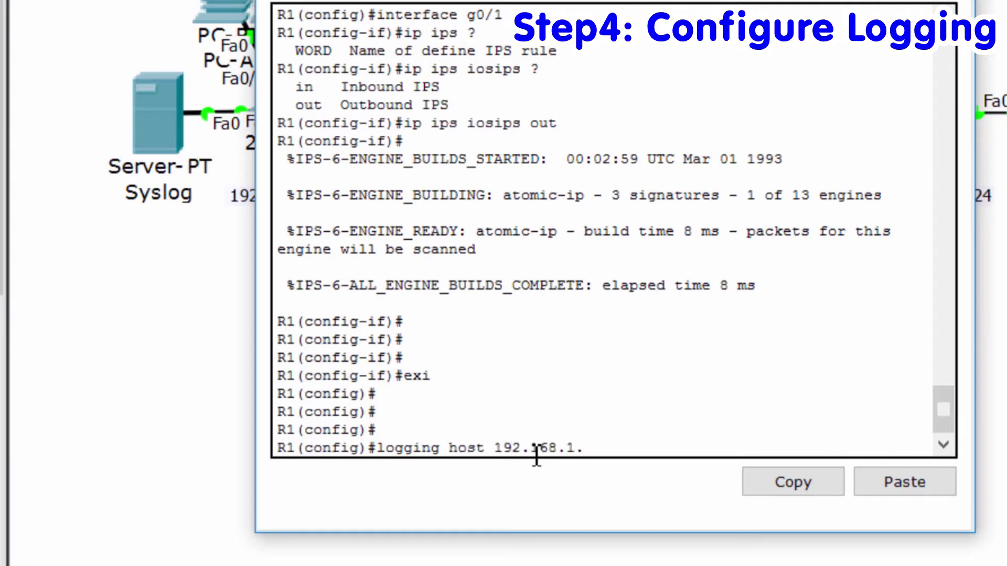
pyautogui.write('50')
pyautogui.press('Return')
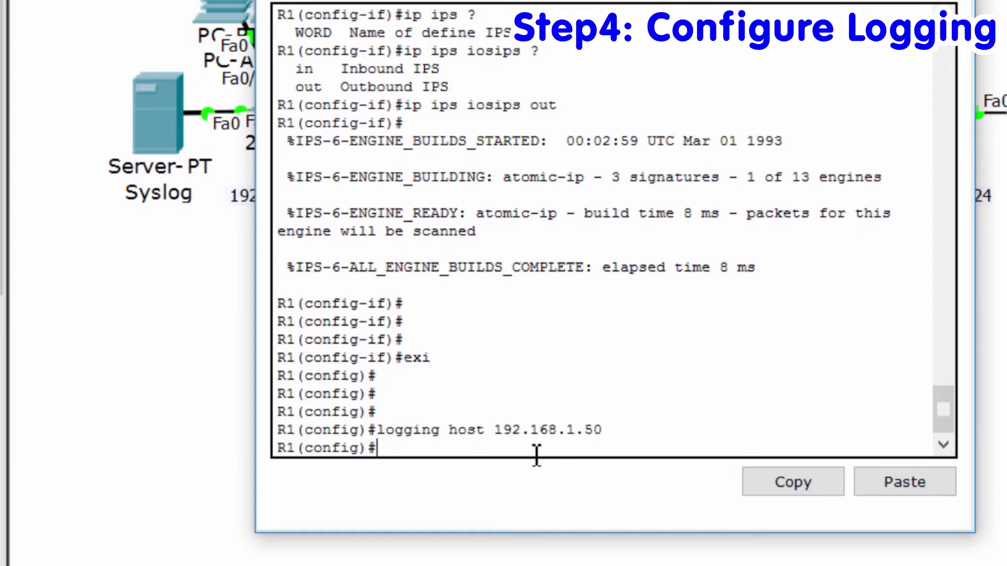
pyautogui.press('Return')
# - Enable service timestamps log datetime msec on R1
pyautogui.write('serv')
pyautogui.press('Tab')
pyautogui.press('Tab')
pyautogui.write('time')
pyautogui.press('Tab')
pyautogui.write('log')
pyautogui.press('Tab')
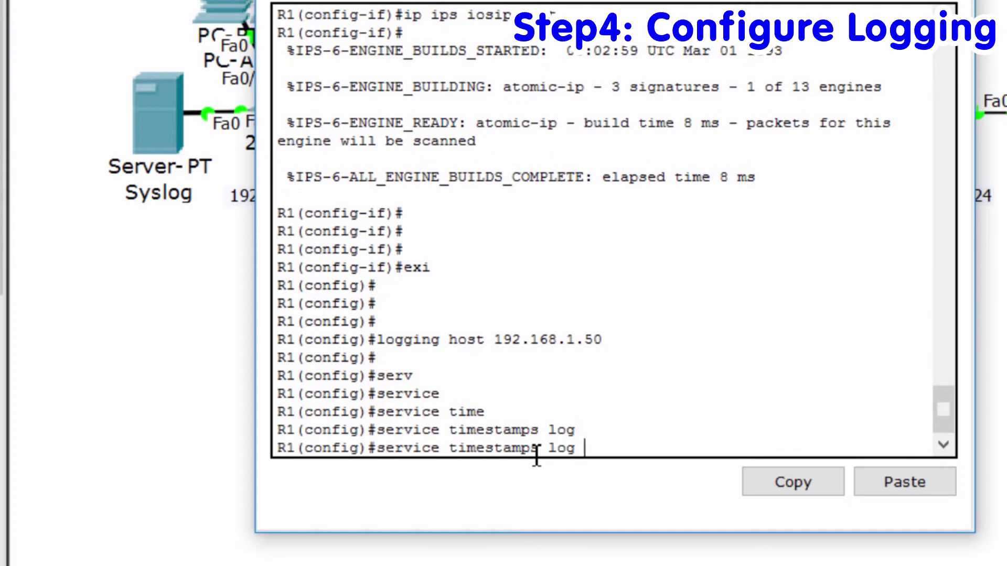
pyautogui.press('Tab')
pyautogui.write('datetime')
pyautogui.press('Tab')
pyautogui.write('msec')
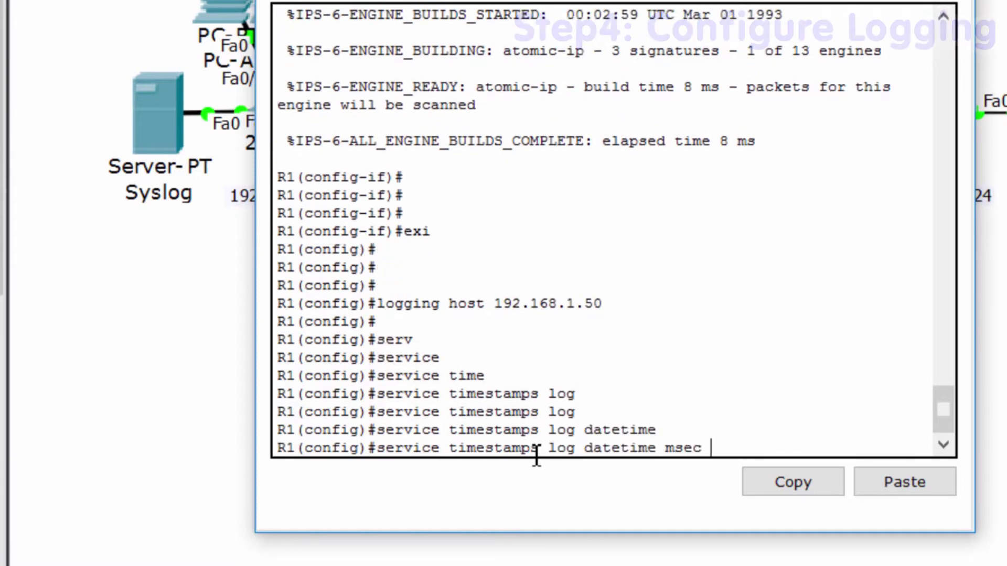
pyautogui.press('Return')
pyautogui.press('Return')
pyautogui.press('Return')
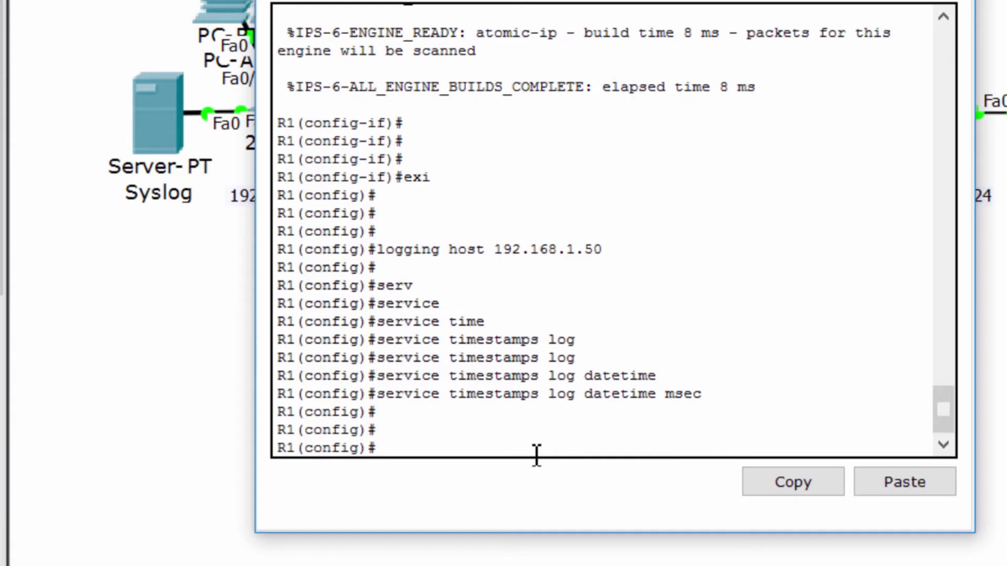
pyautogui.write('ip ips signature-def')
# - Enter IPS signature-definition mode and open signature 2004 subID 0 for editing
pyautogui.press('Tab')
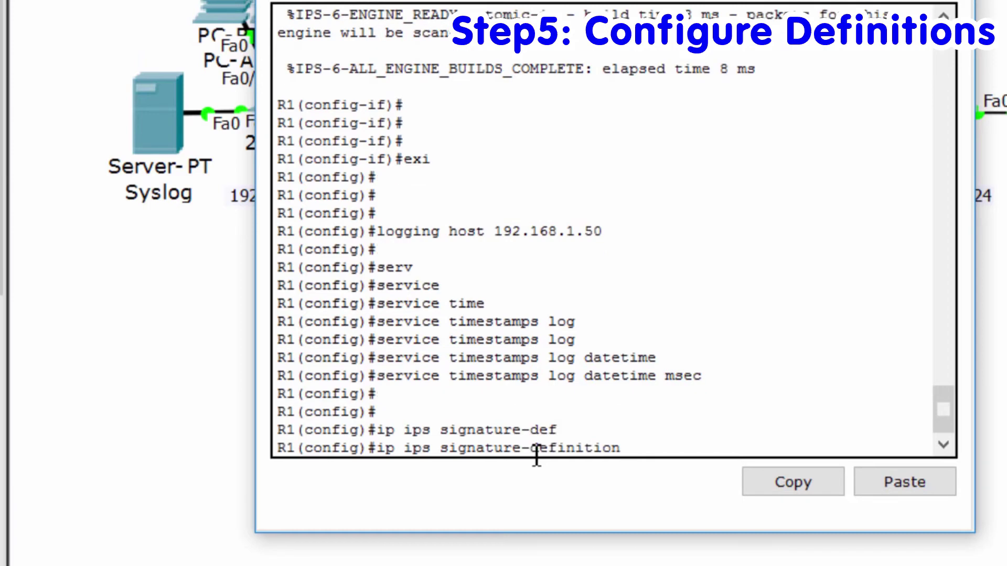
pyautogui.press('Return')
pyautogui.press('Return')
pyautogui.write('?')
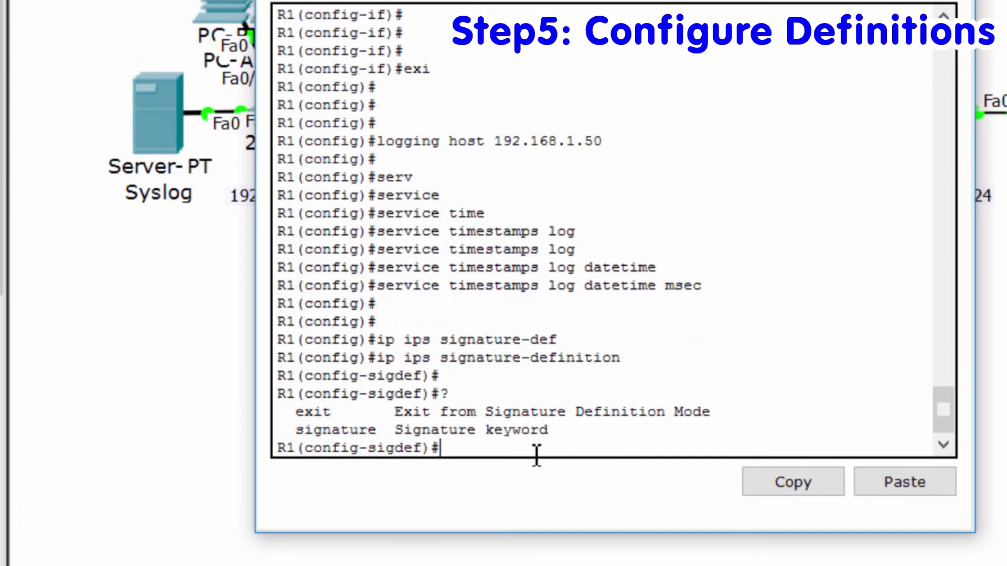
pyautogui.write('signa')
pyautogui.press('Tab')
pyautogui.write('?')
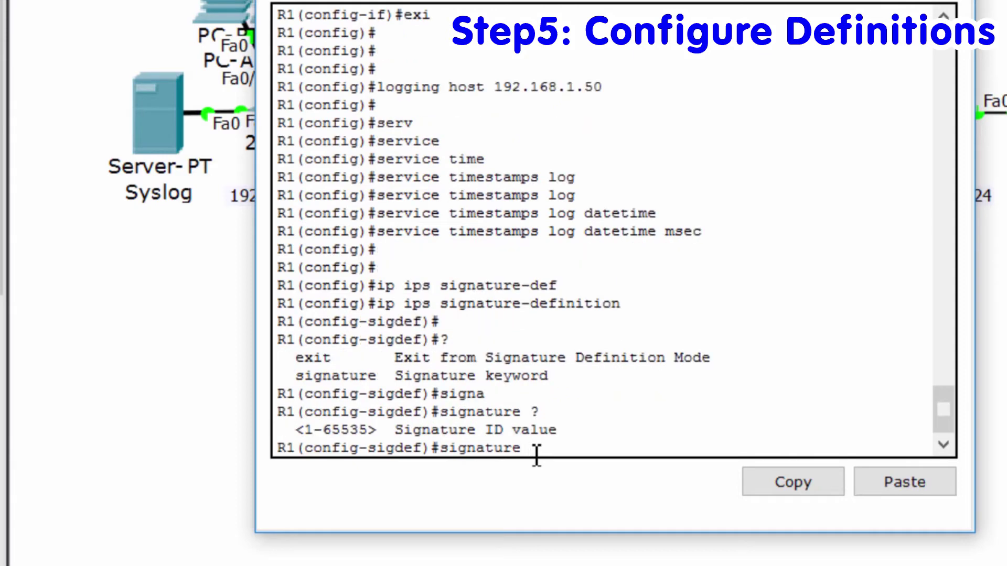
pyautogui.write('2004')
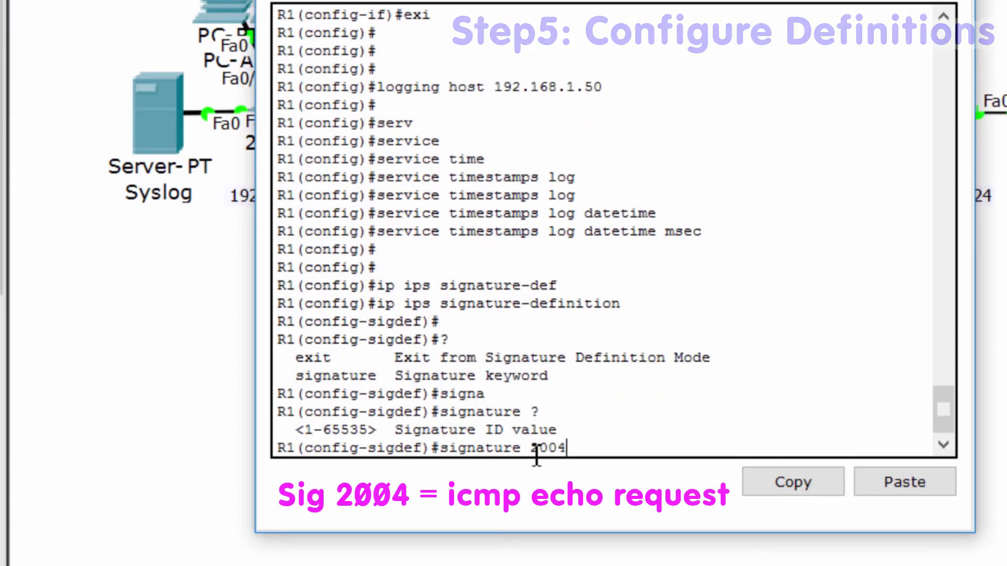
pyautogui.write(' ?0')
pyautogui.press('Return')
pyautogui.press('Return')
pyautogui.press('Return')
# - Review the signature's available options and enter its status submode
pyautogui.write('?')
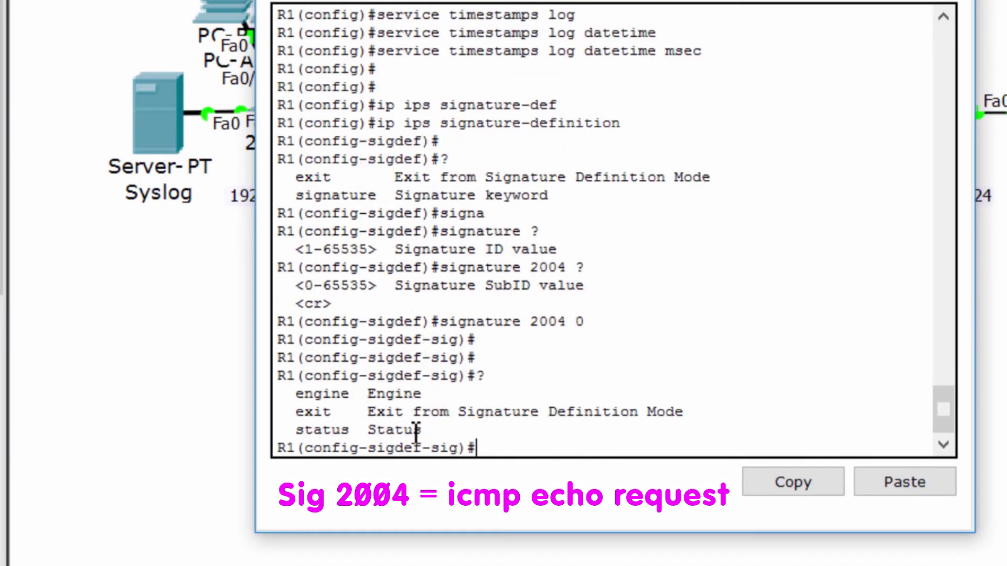
pyautogui.moveTo(423, 430); pyautogui.dragTo(445, 398)
pyautogui.click(514, 447)
pyautogui.write('status')
pyautogui.press('Tab')
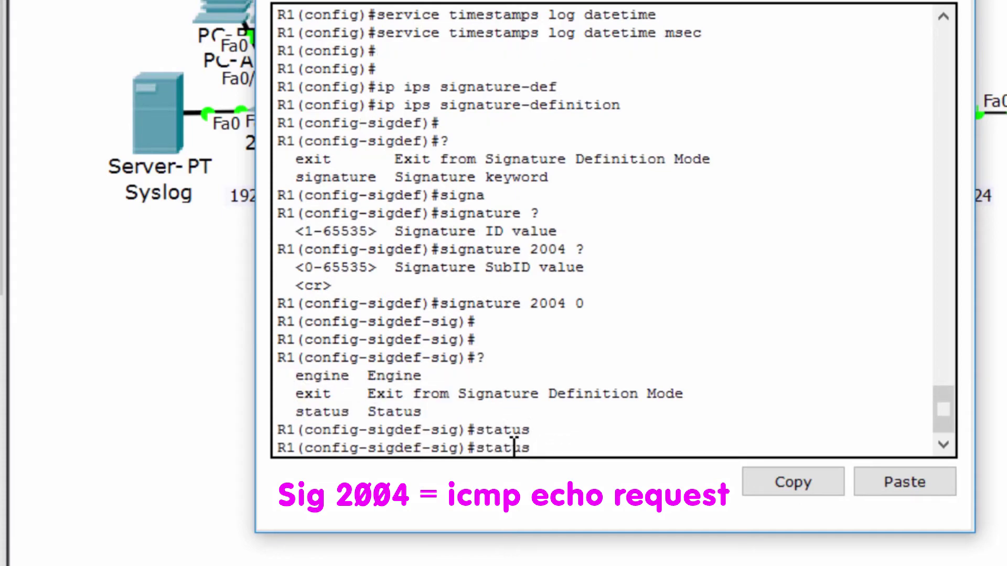
pyautogui.write('?')
pyautogui.press('Return')
pyautogui.press('Return')
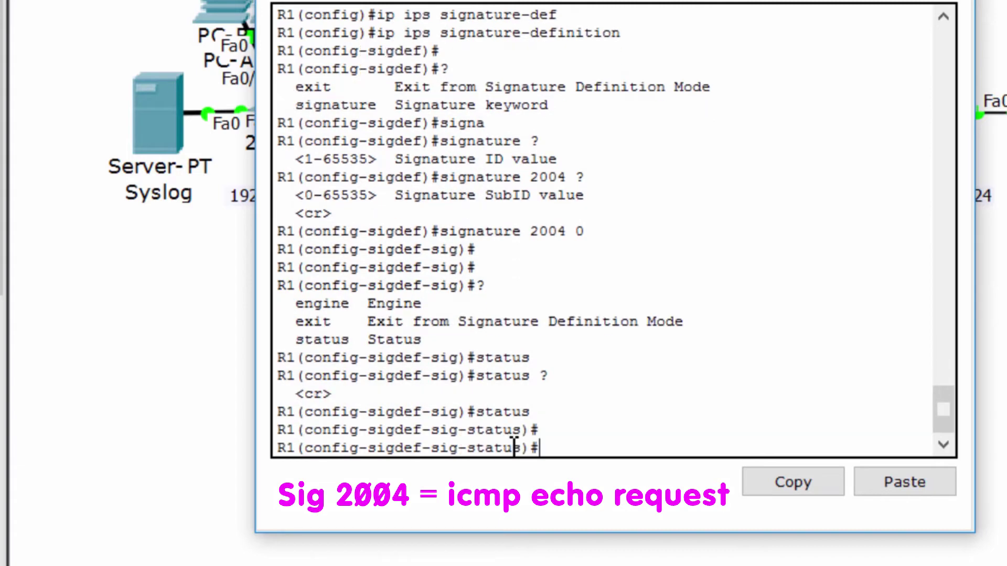
# - Set signature 2004 to retired false and enabled true, then leave the status submode
pyautogui.write('?')
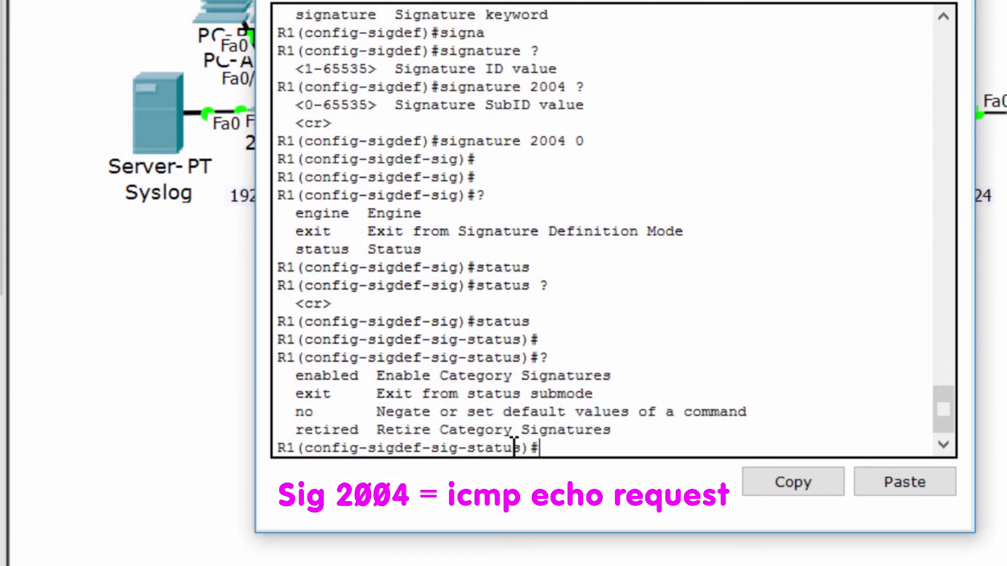
pyautogui.write('retire')
pyautogui.press('Tab')
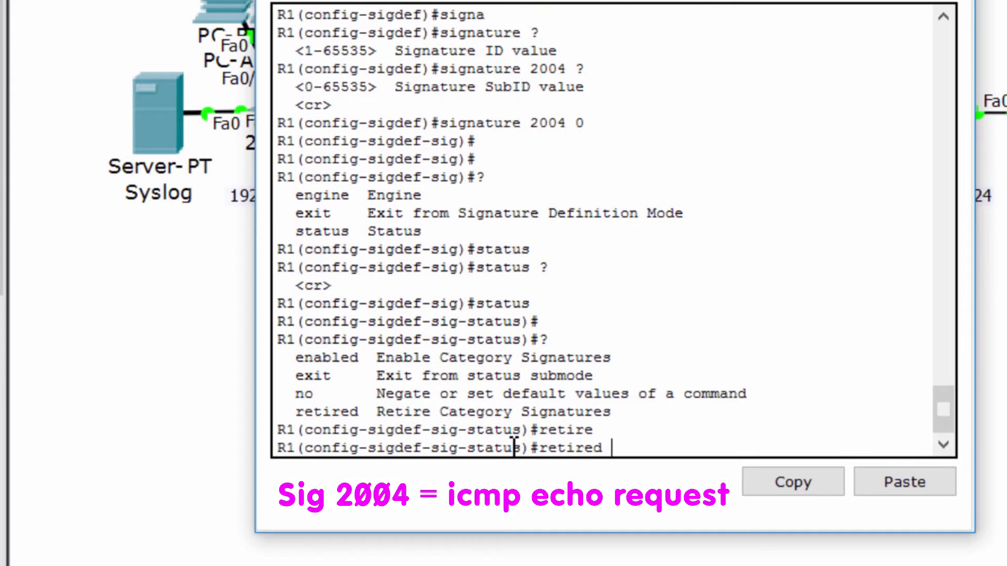
pyautogui.write('false')
pyautogui.press('Return')
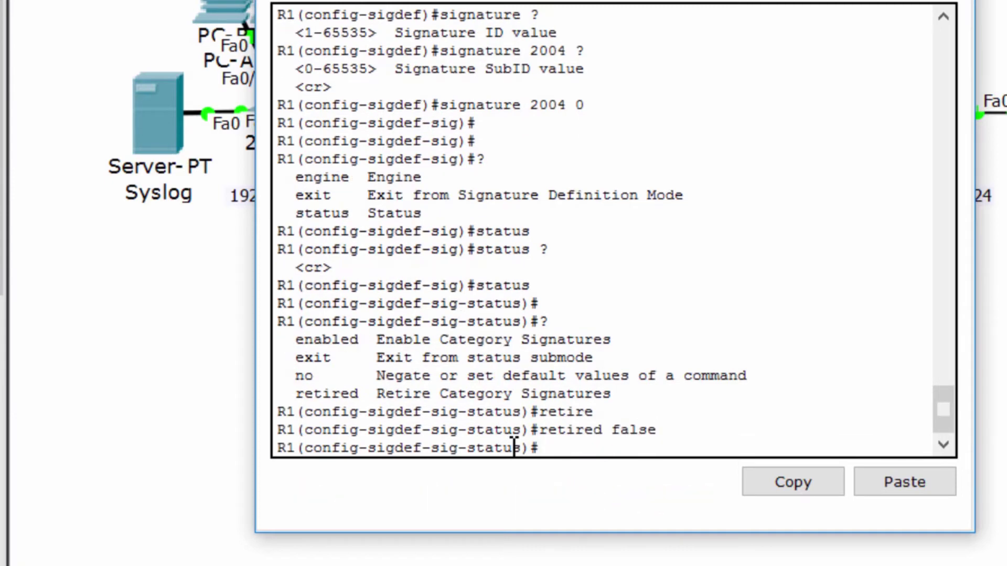
pyautogui.write('ena')
pyautogui.press('Tab')
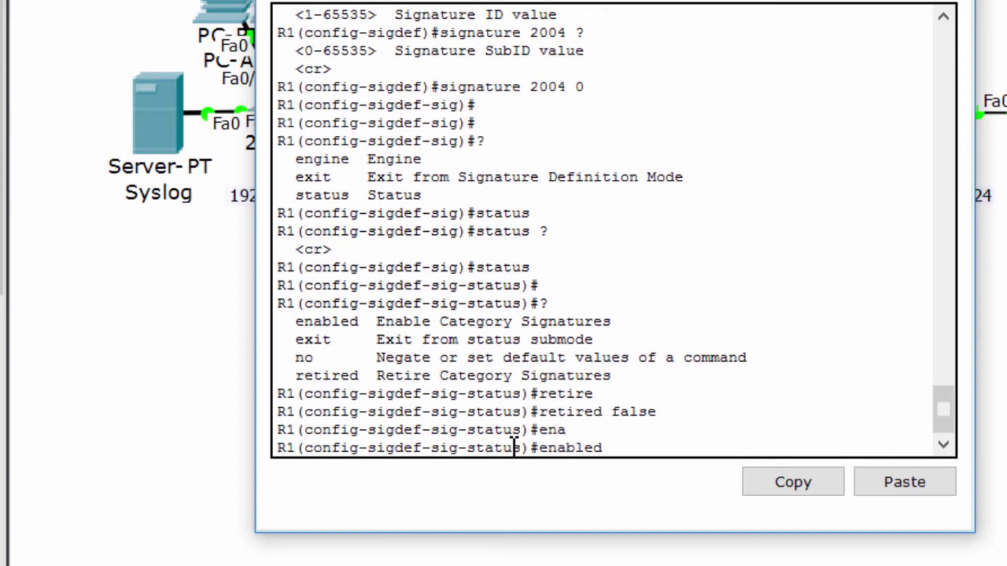
pyautogui.write('true')
pyautogui.press('Return')
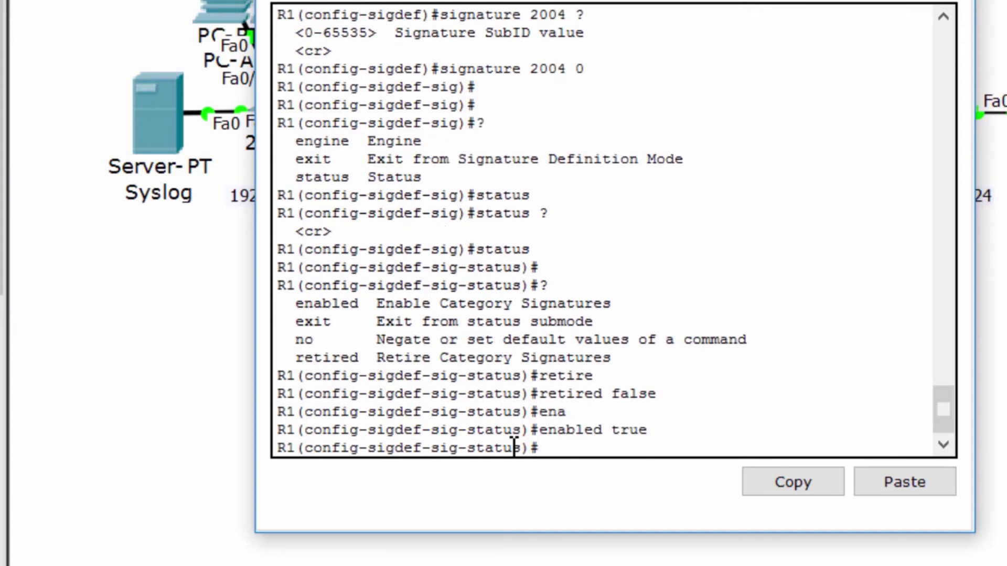
pyautogui.press('Return')
pyautogui.press('Return')
pyautogui.press('Return')
pyautogui.write('exi')
pyautogui.press('Return')
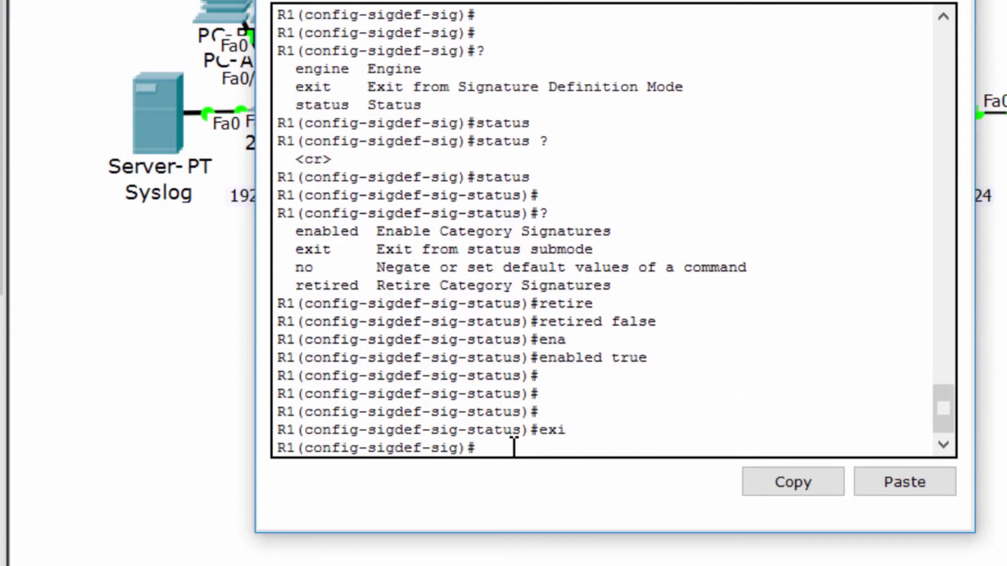
pyautogui.press('Return')
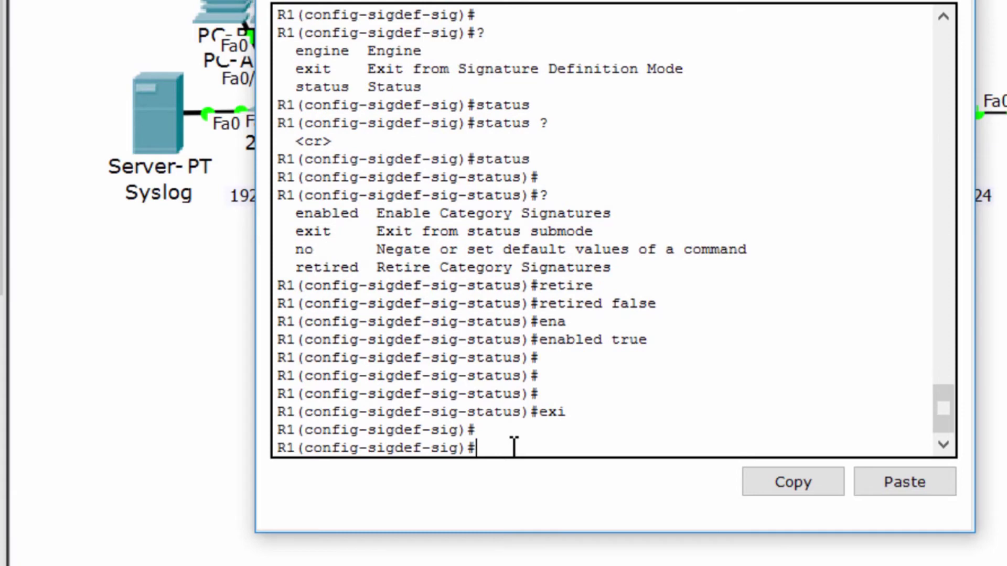
# - In the signature's engine submode, set event-action produce-alert
pyautogui.write('engi')
pyautogui.press('Tab')
pyautogui.press('Return')
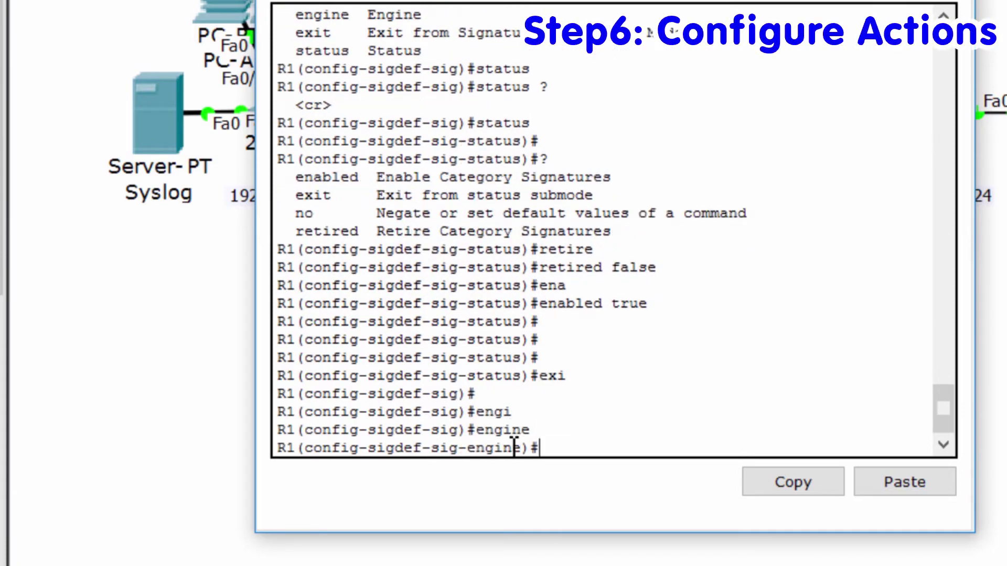
pyautogui.press('Return')
pyautogui.write('?')
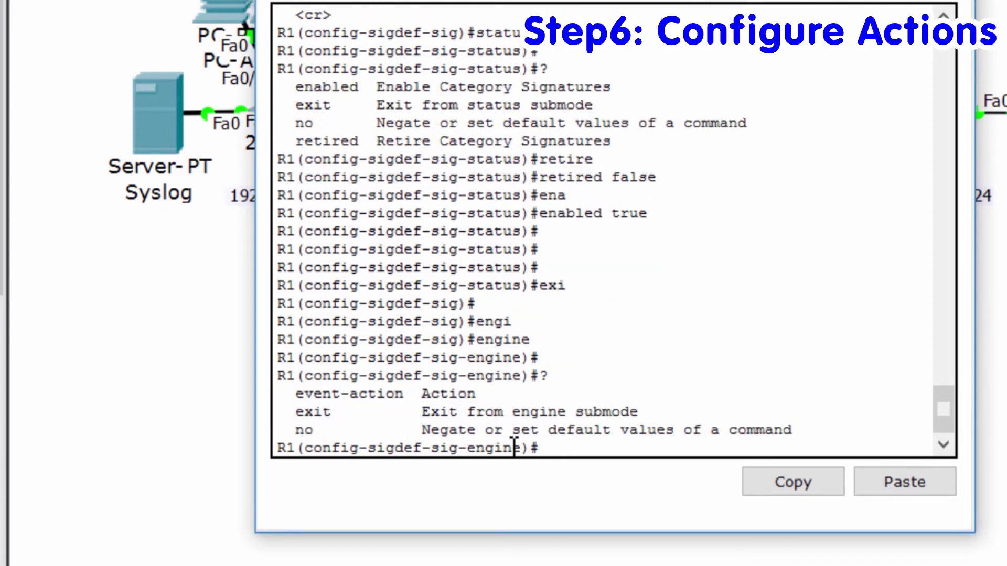
pyautogui.write('even')
pyautogui.press('Tab')
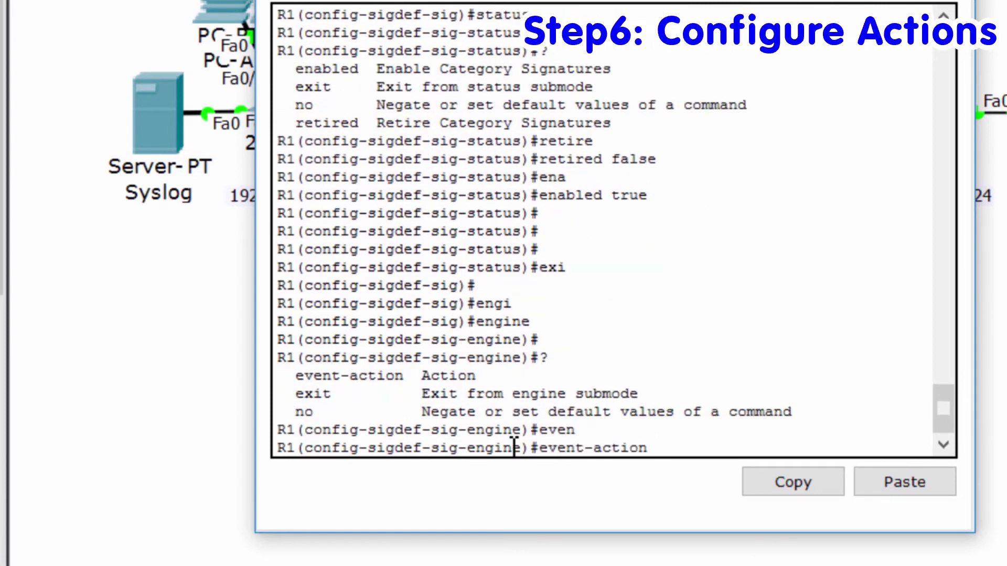
pyautogui.press('?')
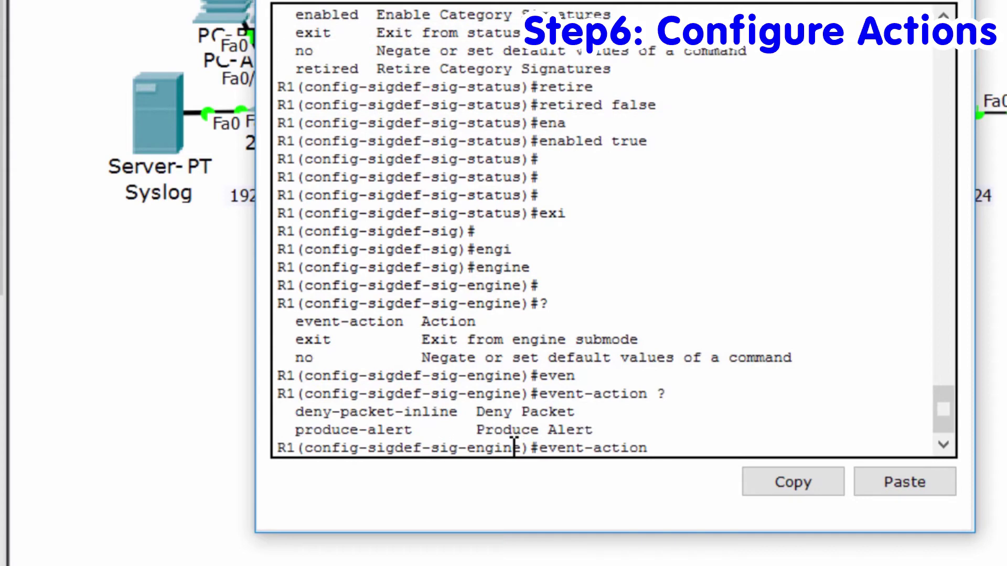
pyautogui.write('prod')
pyautogui.press('Tab')
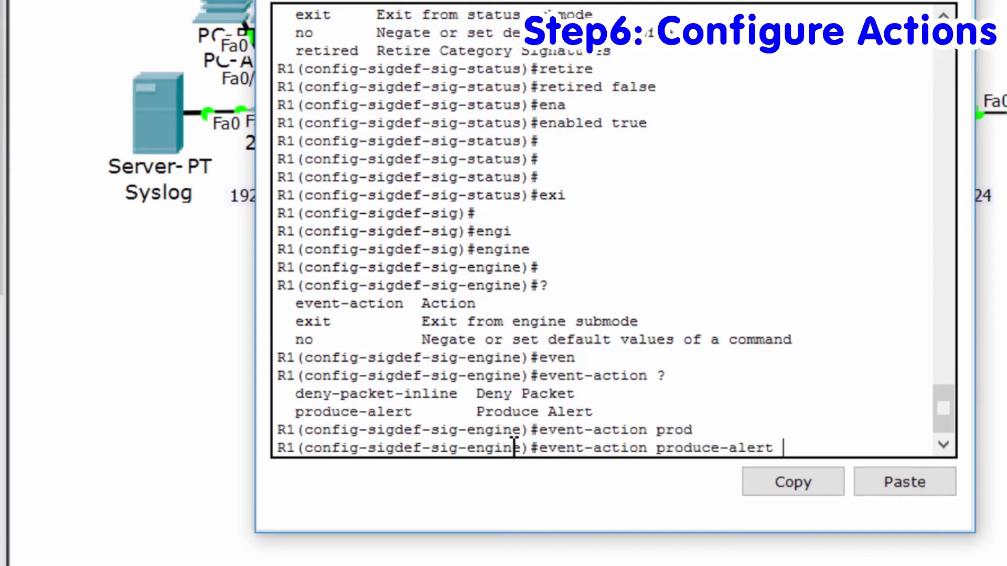
pyautogui.press('Return')
# - Add event-action deny-packet-inline so signature 2004 drops matching packets
pyautogui.write('even')
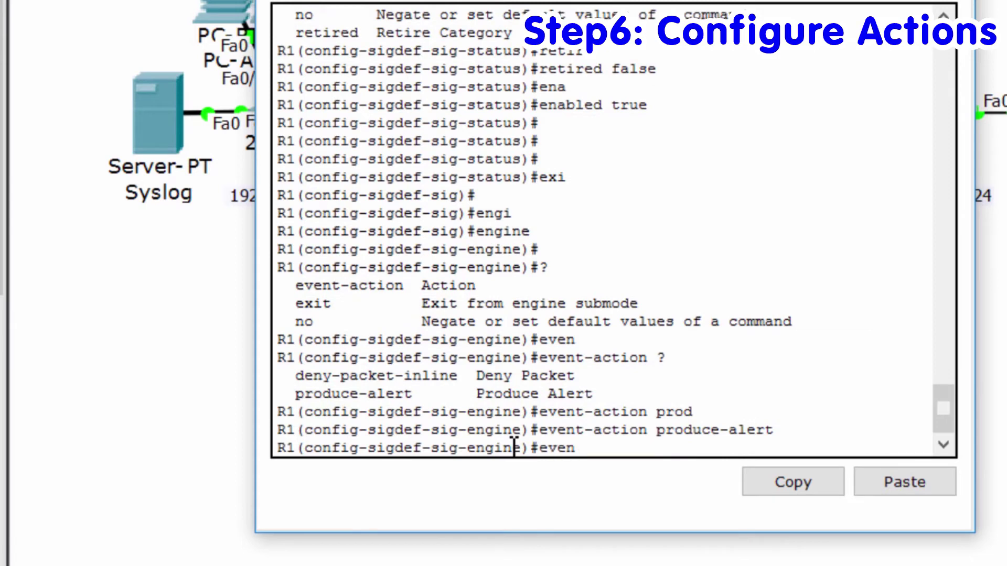
pyautogui.press('Tab')
pyautogui.write('den')
pyautogui.press('Tab')
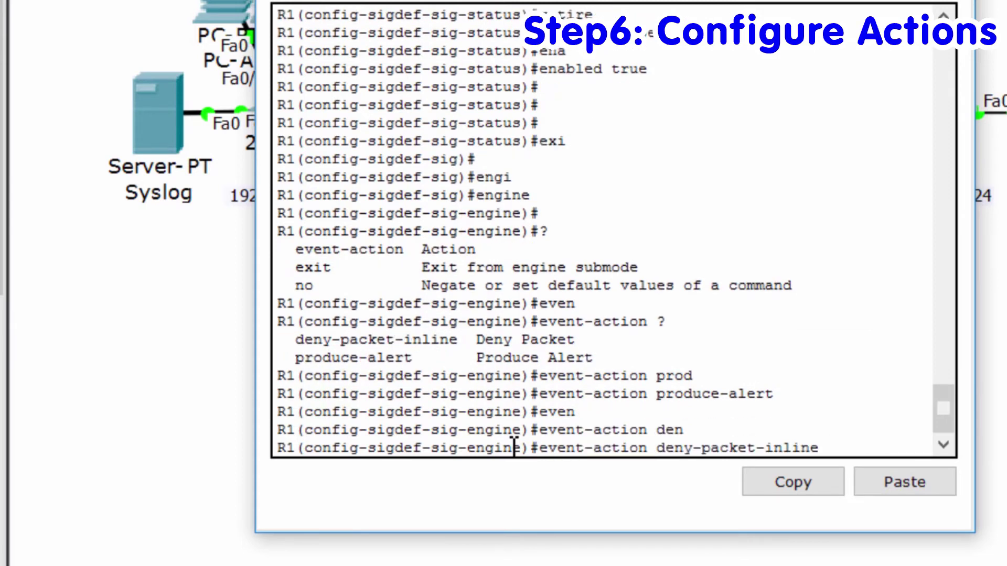
pyautogui.press('Return')
# - Exit all signature sub-prompts and accept the changes so the IPS engines rebuild
pyautogui.press('Return')
pyautogui.write('exi')
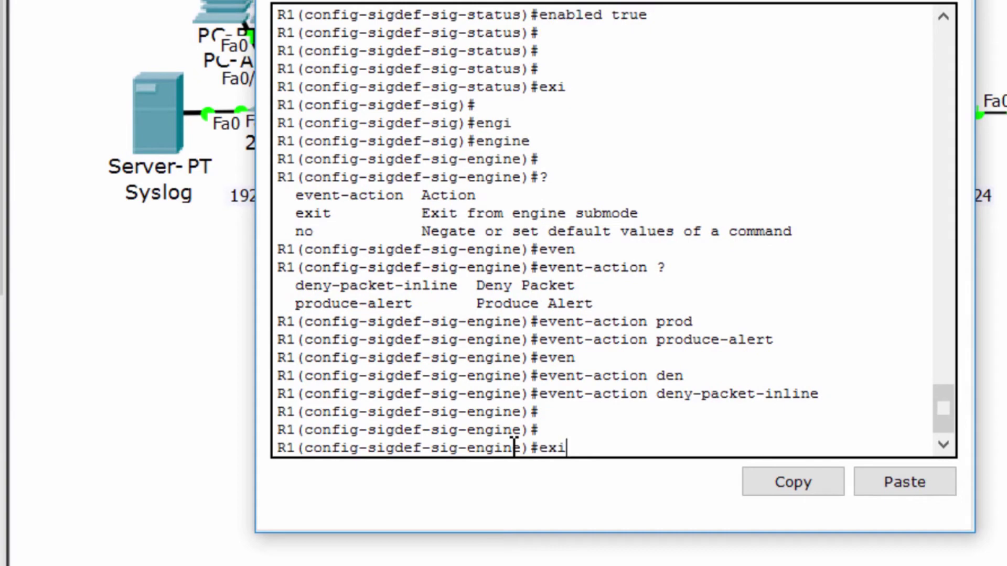
pyautogui.press('Return')
pyautogui.write('exi')
pyautogui.press('Return')
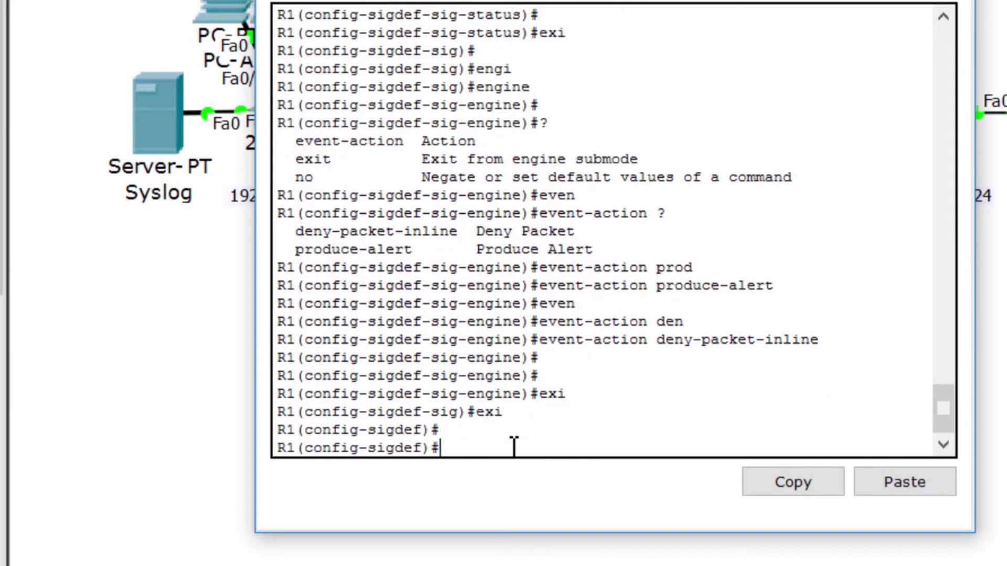
pyautogui.press('Return')
pyautogui.write('exi')
pyautogui.press('Return')
pyautogui.press('Return')
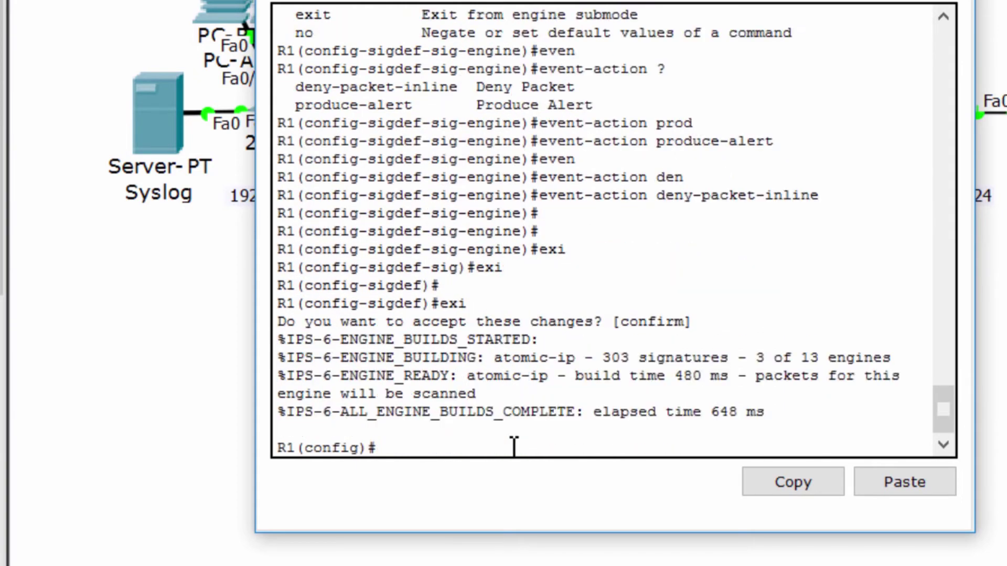
pyautogui.press('Return')
pyautogui.press('Return')
pyautogui.press('Return')
pyautogui.write('do show ip ips all')
pyautogui.press('Return')
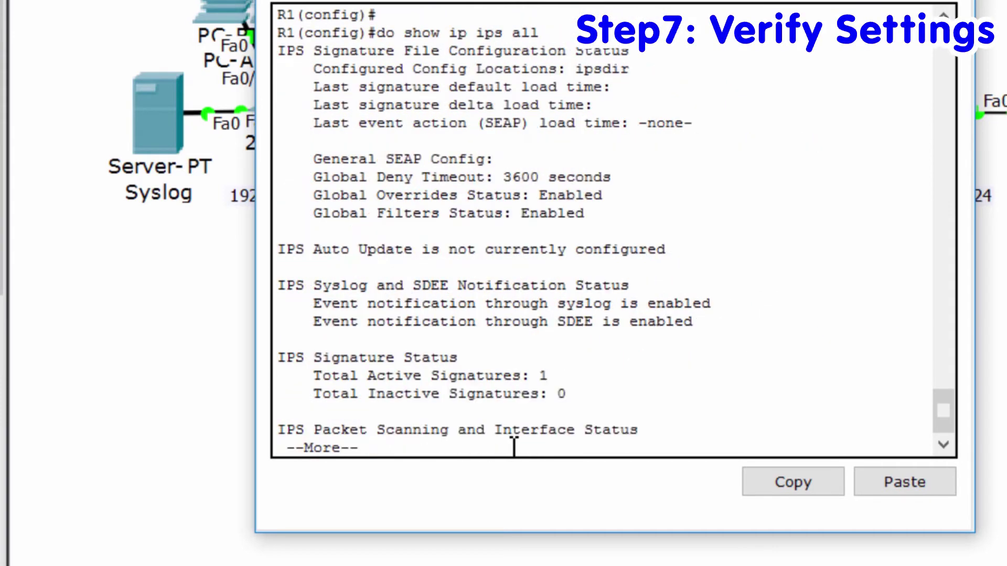
# - Check the IPS status output for the ipsdir signature location and total active signatures
pyautogui.click(616, 99)
pyautogui.moveTo(313, 68); pyautogui.dragTo(644, 73)
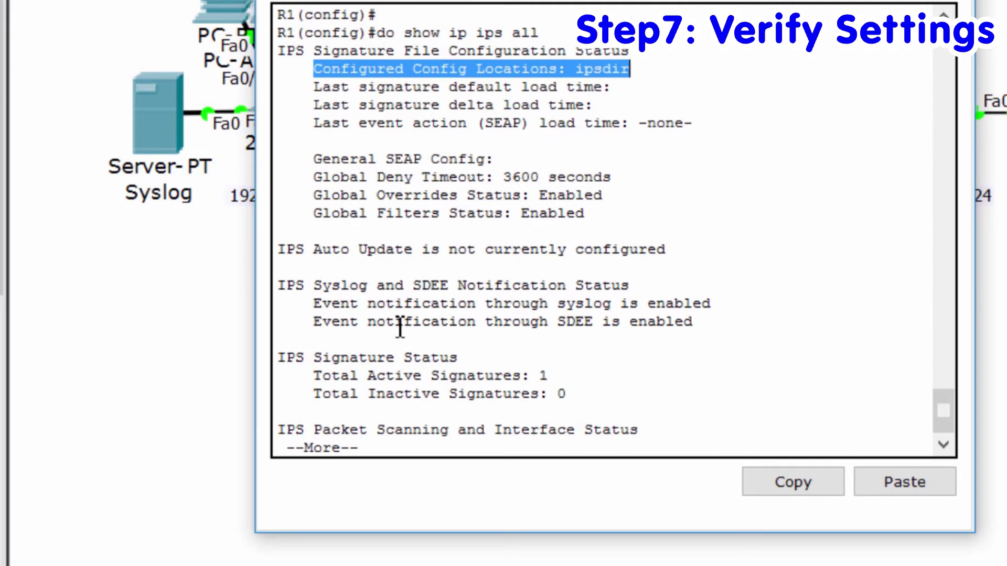
pyautogui.press('space')
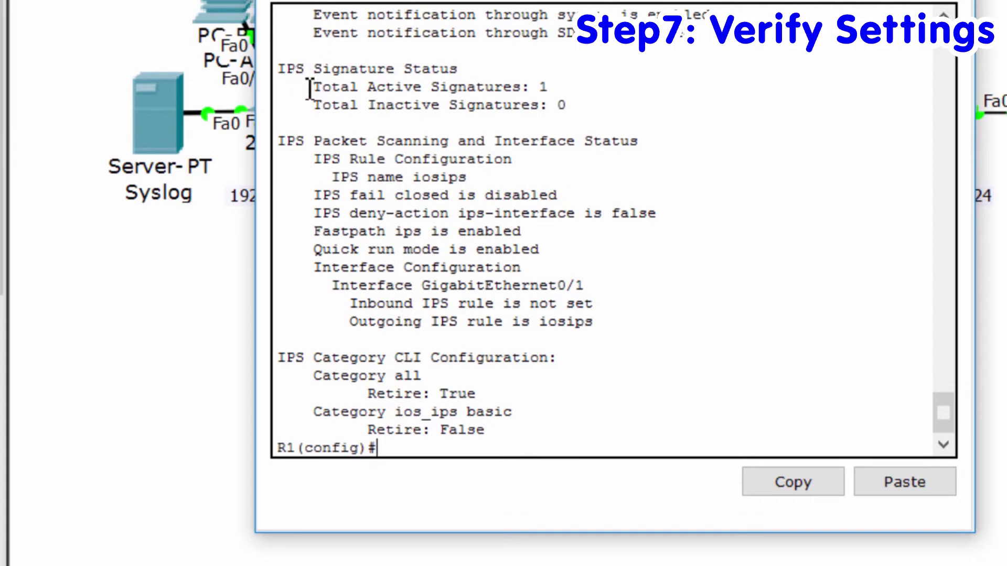
pyautogui.moveTo(305, 87); pyautogui.dragTo(556, 87)
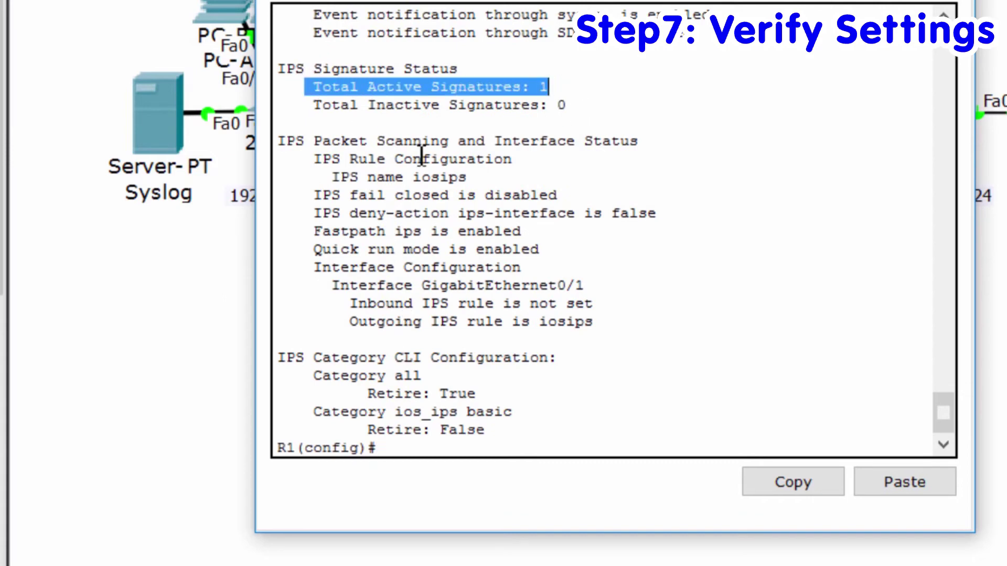
pyautogui.click(302, 77)
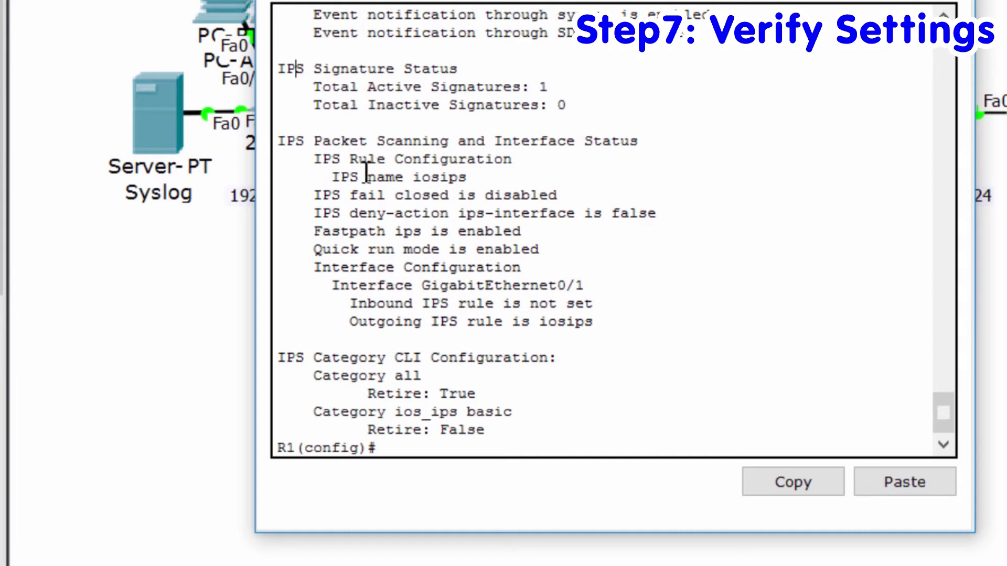
# - Confirm the outgoing iosips rule on GigabitEthernet0/1 and the category settings, then close R1
pyautogui.scroll(-1, 406, 208)
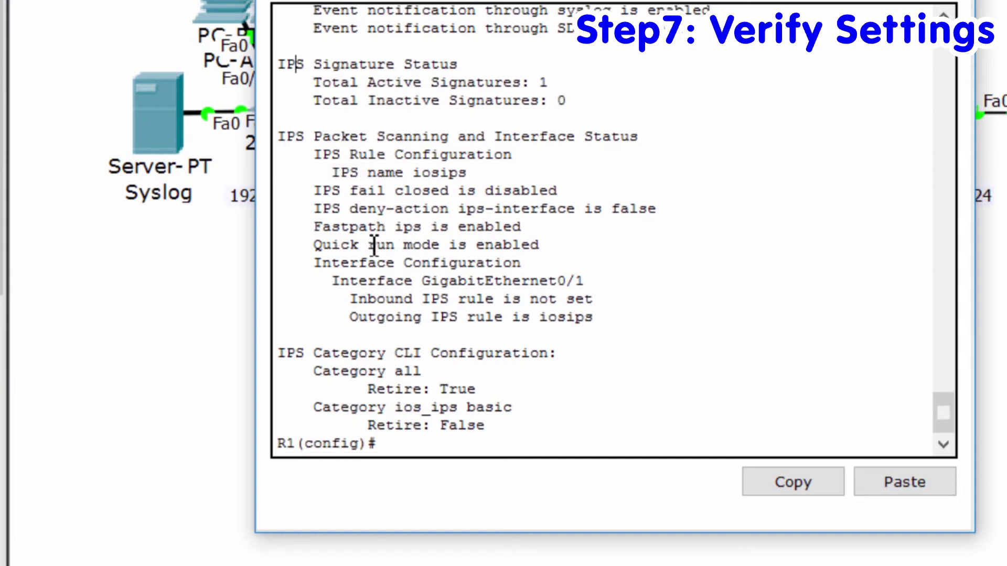
pyautogui.moveTo(334, 282); pyautogui.dragTo(585, 283)
pyautogui.moveTo(595, 317); pyautogui.dragTo(351, 318)
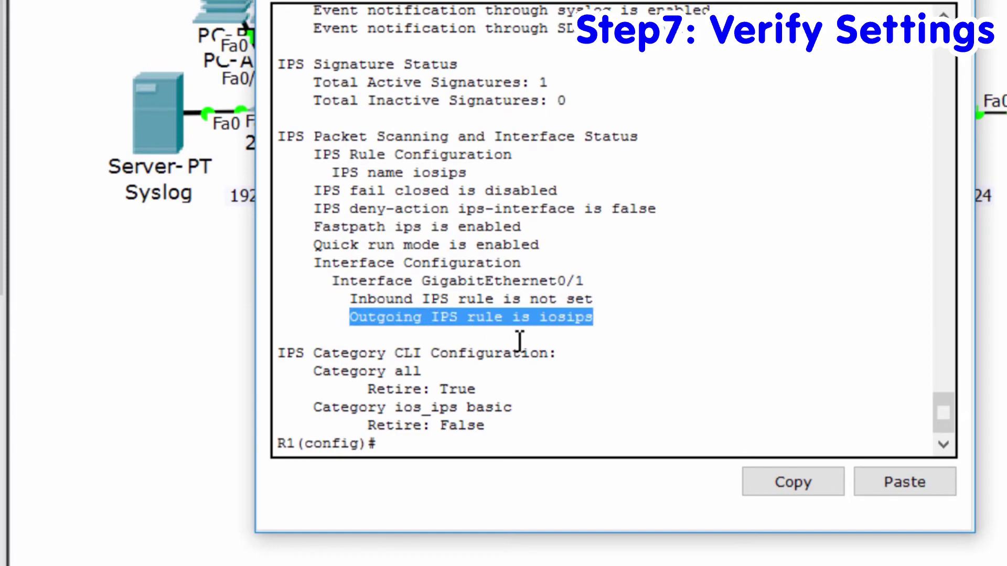
pyautogui.moveTo(283, 352); pyautogui.dragTo(561, 441)
pyautogui.click(571, 440)
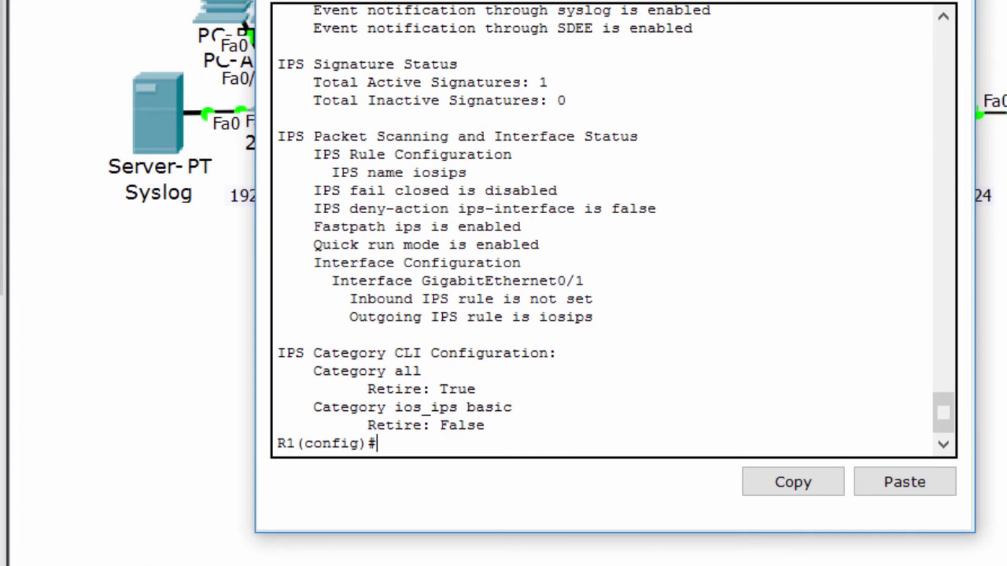
pyautogui.hotkey('alt', 'F4')
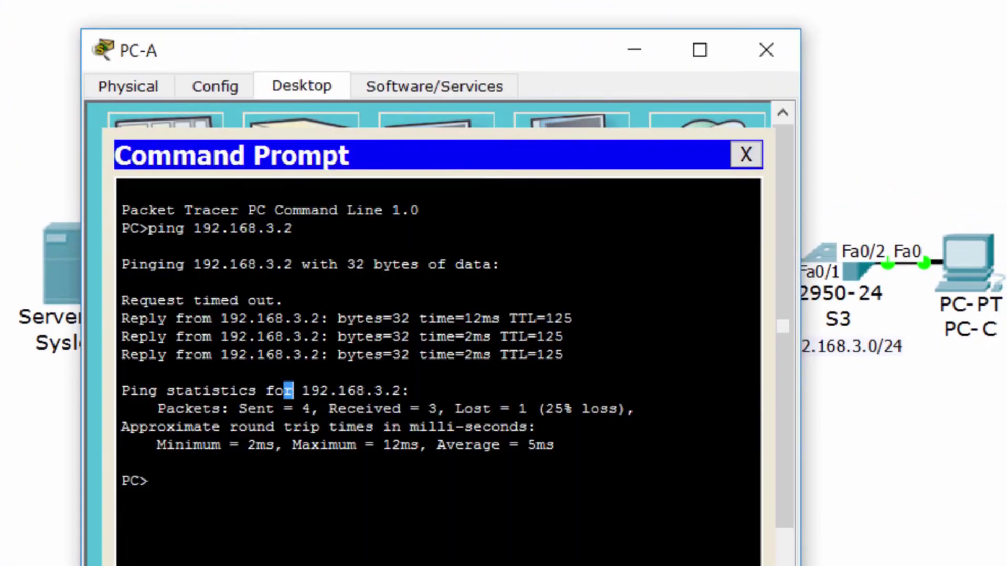
# - Rerun ping 192.168.3.2 from PC-A twice, the final run getting 4 of 4 replies
pyautogui.moveTo(563, 336); pyautogui.dragTo(366, 354)
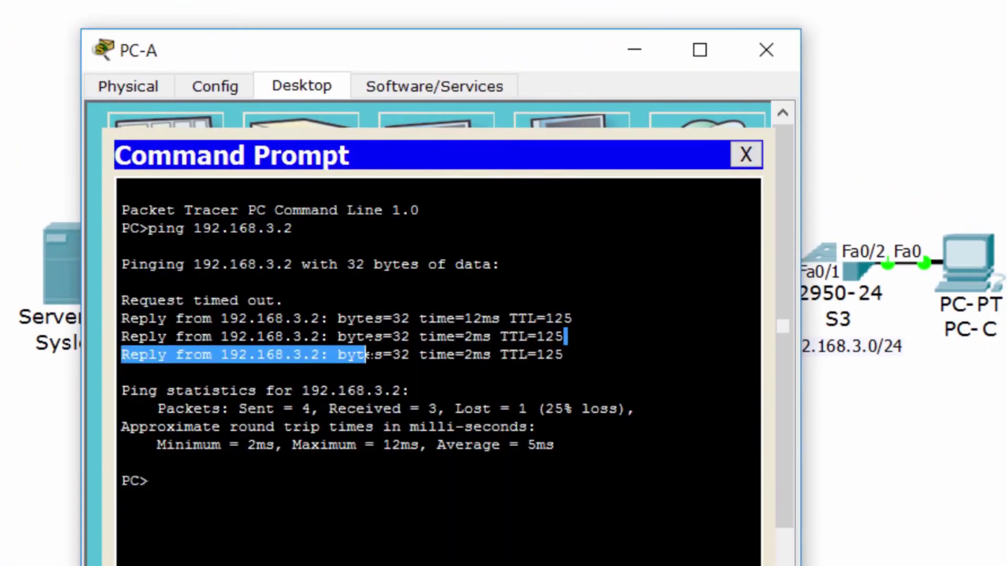
pyautogui.click(366, 354)
pyautogui.moveTo(574, 319); pyautogui.dragTo(401, 339)
pyautogui.click(410, 391)
pyautogui.press('Up')
pyautogui.press('Return')
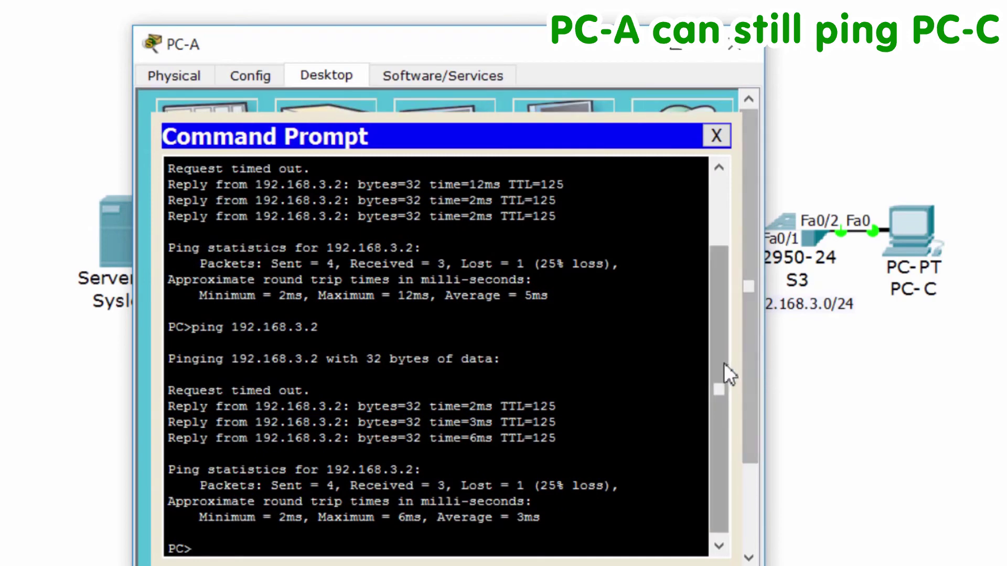
pyautogui.scroll(-1, 719, 388)
pyautogui.moveTo(295, 402); pyautogui.dragTo(556, 434)
pyautogui.press('Up')
pyautogui.press('Return')
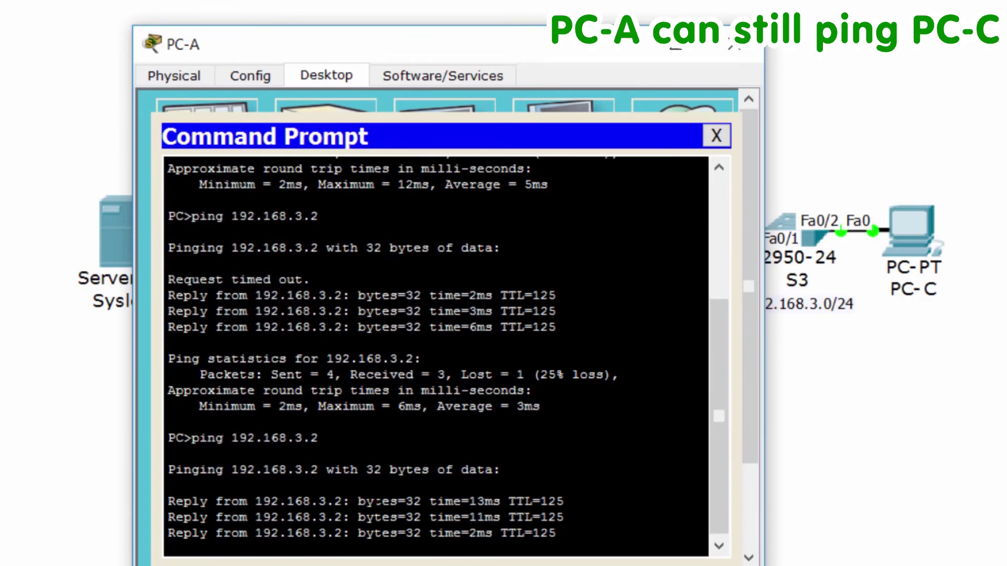
# - From PC-C's Command Prompt, rerun ping 192.168.1.2, which fails with 100% loss
pyautogui.click(734, 46)
pyautogui.click(925, 231)
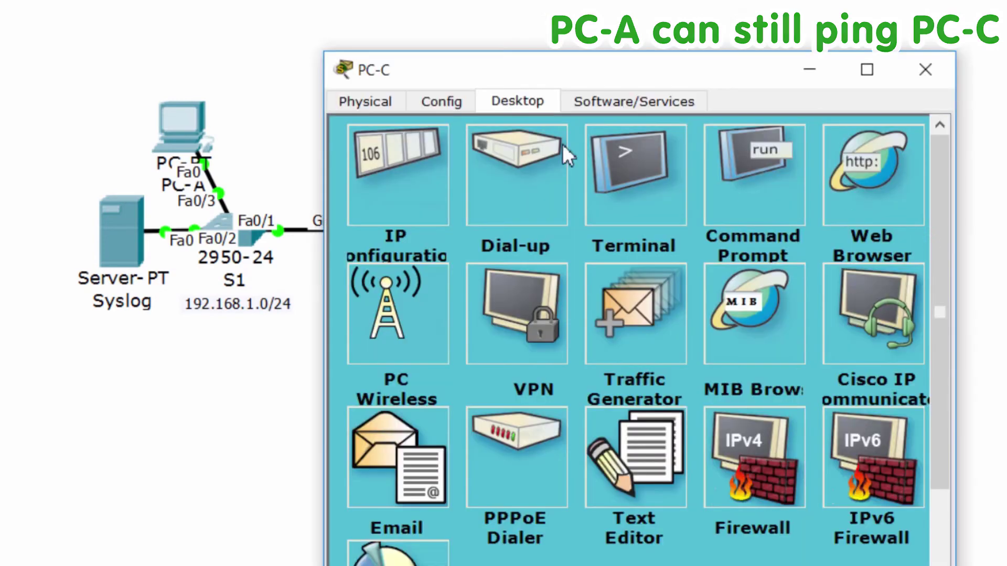
pyautogui.click(758, 157)
pyautogui.moveTo(466, 290); pyautogui.dragTo(555, 321)
pyautogui.click(533, 400)
pyautogui.press('Up')
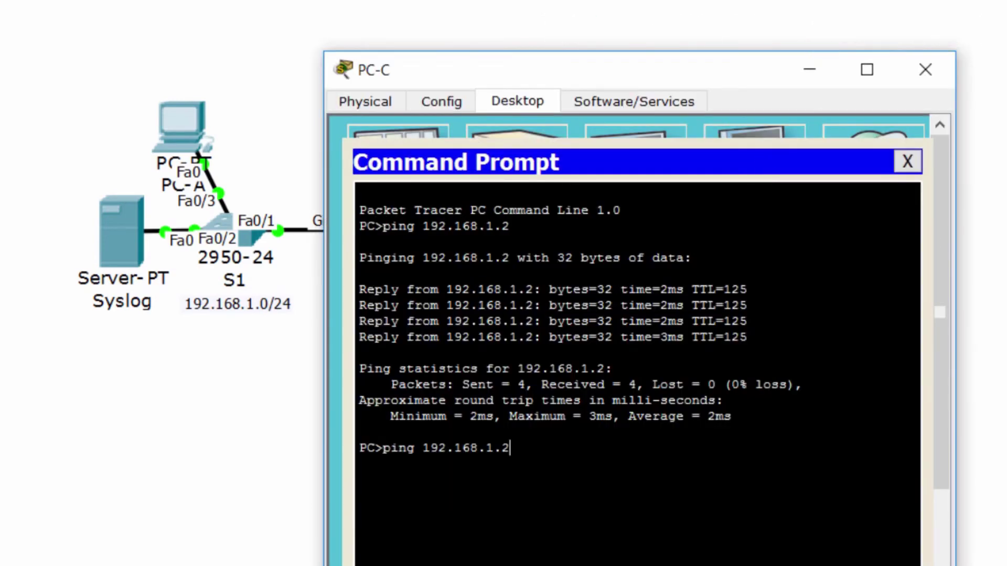
pyautogui.press('Return')
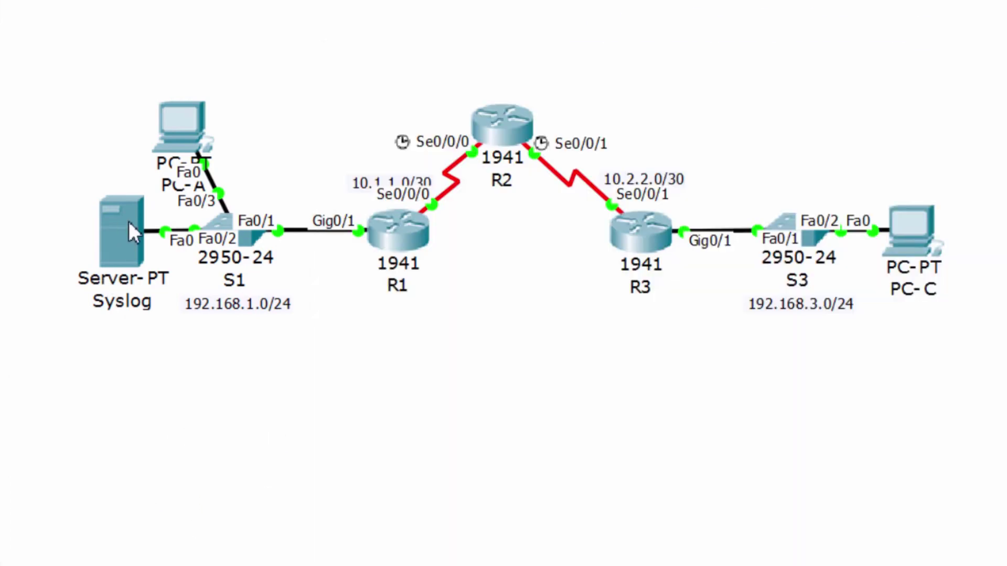
# - Open the Syslog server's SYSLOG service log under Services
pyautogui.click(150, 305)
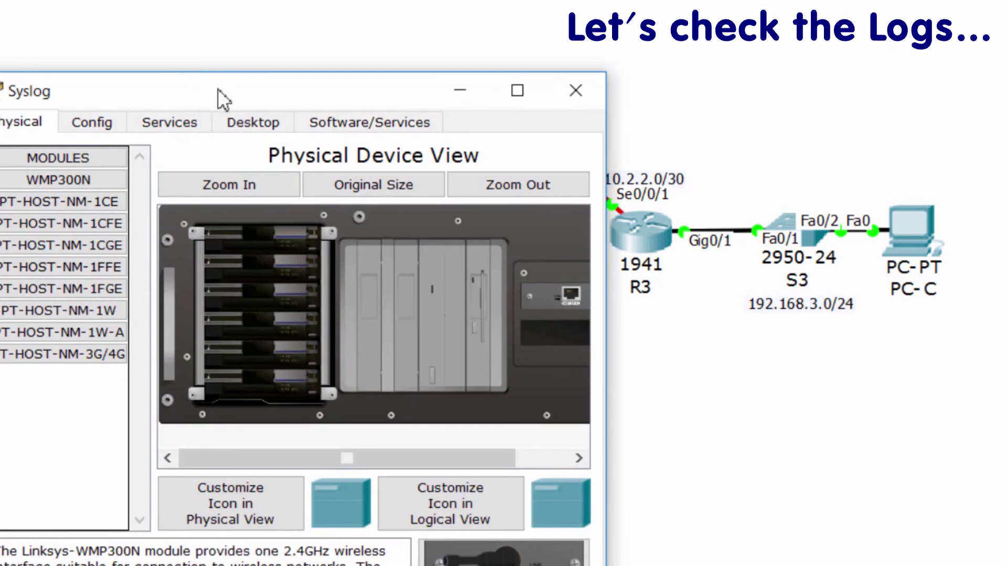
pyautogui.moveTo(282, 94); pyautogui.dragTo(432, 41)
pyautogui.click(407, 70)
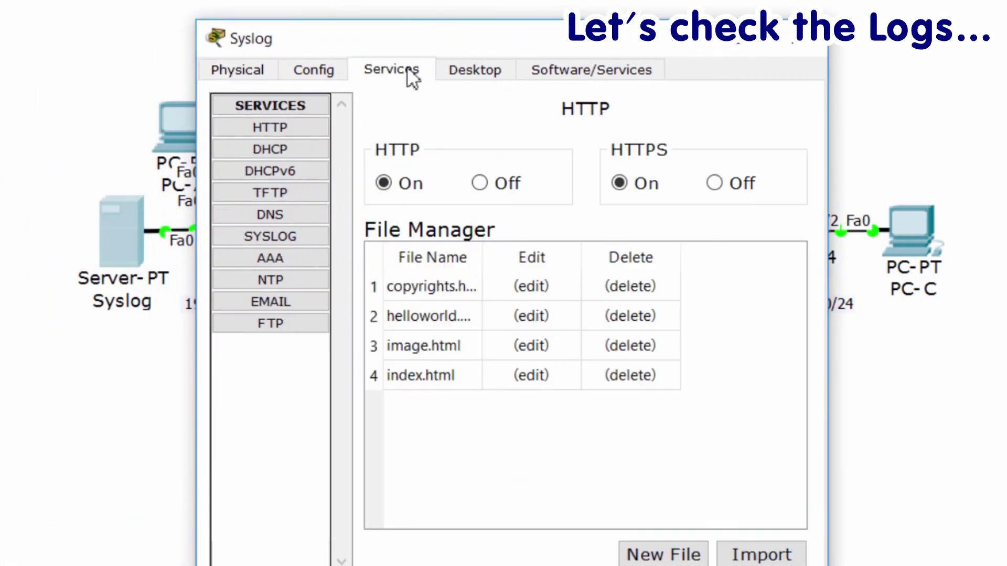
pyautogui.click(284, 236)
# - Read the three %IPS-4- alert entries from 192.168.1.1, including host, time and message
pyautogui.click(569, 242)
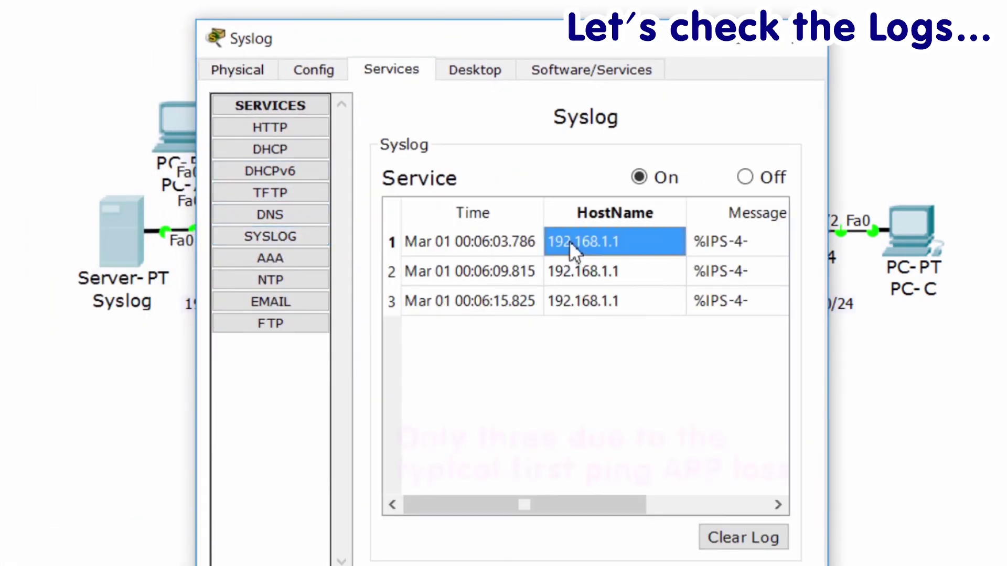
pyautogui.click(523, 246)
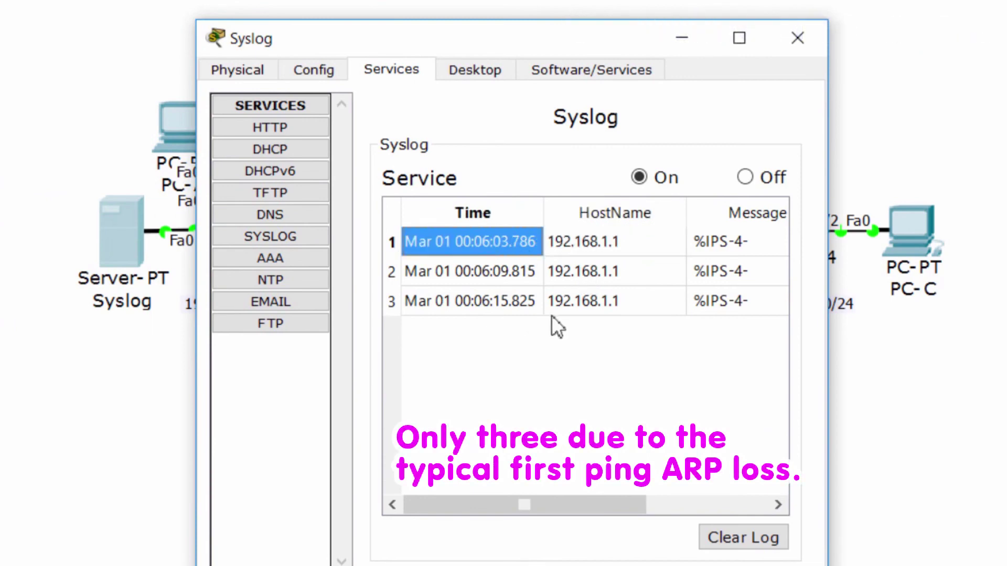
pyautogui.click(598, 503)
pyautogui.moveTo(633, 504); pyautogui.dragTo(719, 503)
pyautogui.click(747, 241)
pyautogui.click(733, 265)
pyautogui.click(714, 303)
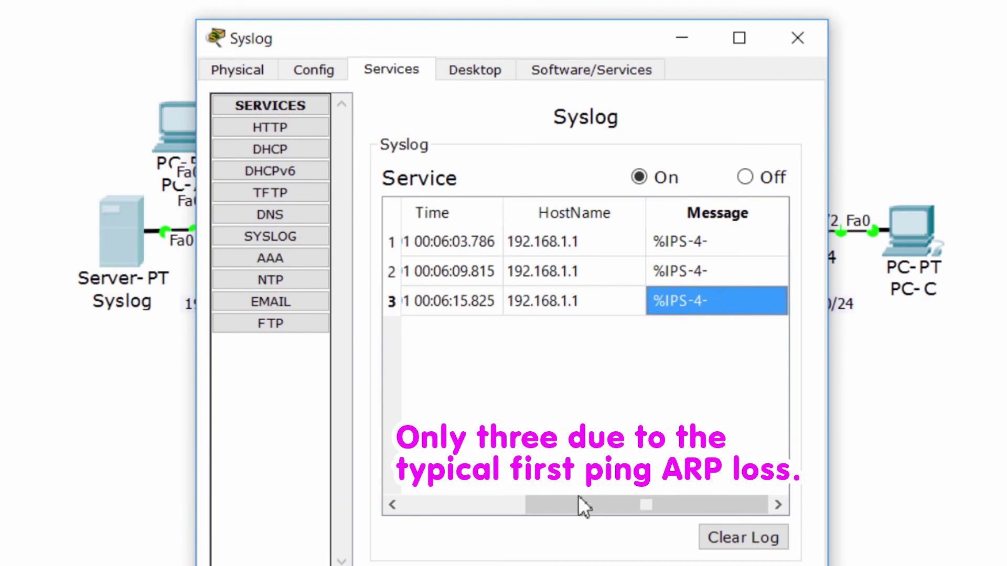
pyautogui.moveTo(578, 498); pyautogui.dragTo(461, 508)
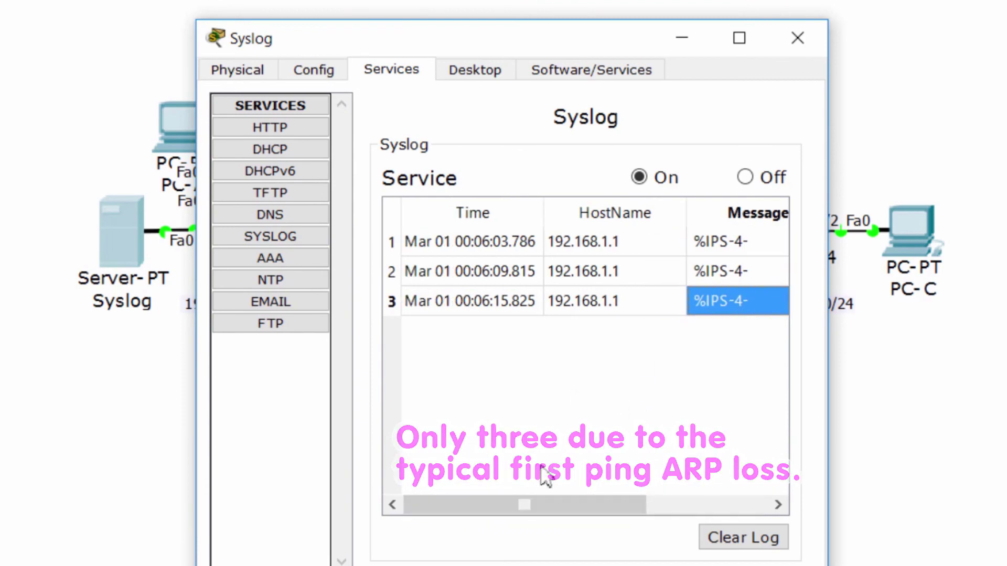
pyautogui.moveTo(542, 504); pyautogui.dragTo(647, 506)
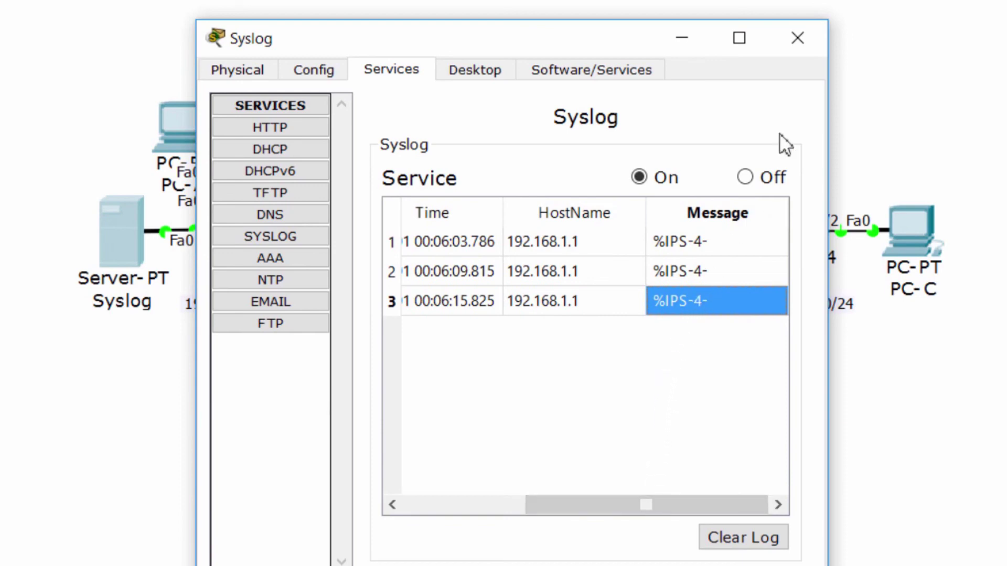
# - Check the activity results and step through the Assessment Items, confirming the 11/11 score
pyautogui.click(797, 37)
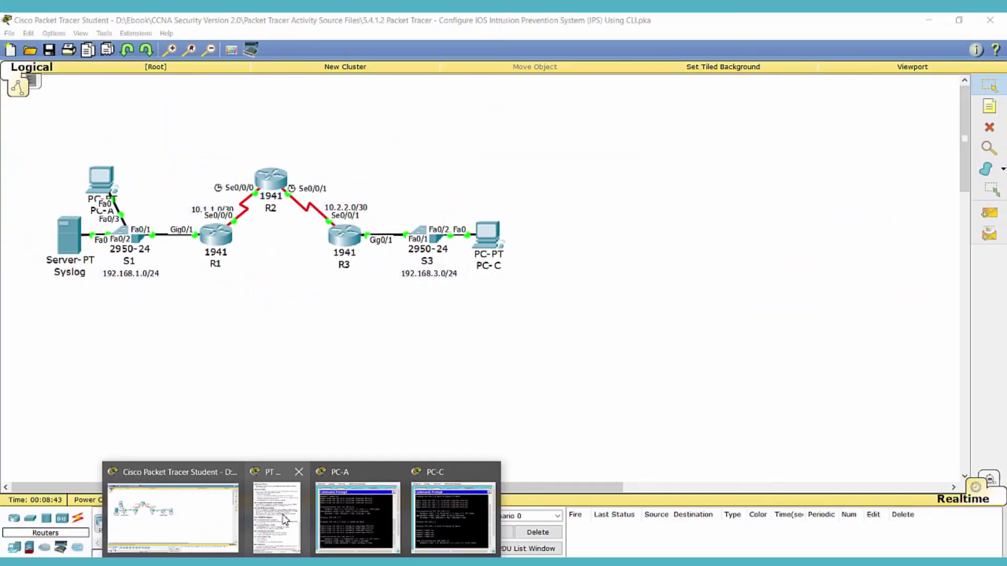
pyautogui.click(222, 540)
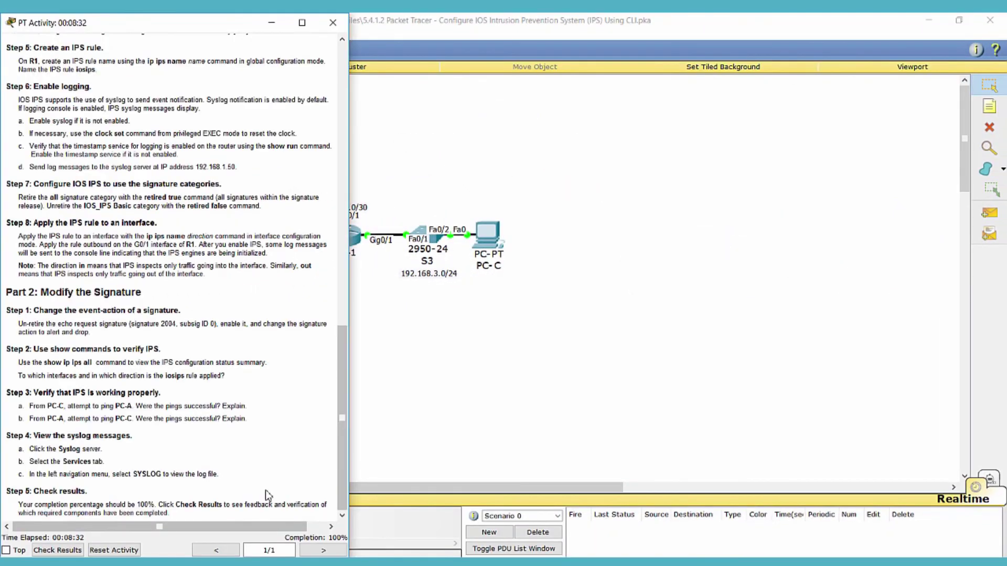
pyautogui.click(78, 551)
pyautogui.click(109, 96)
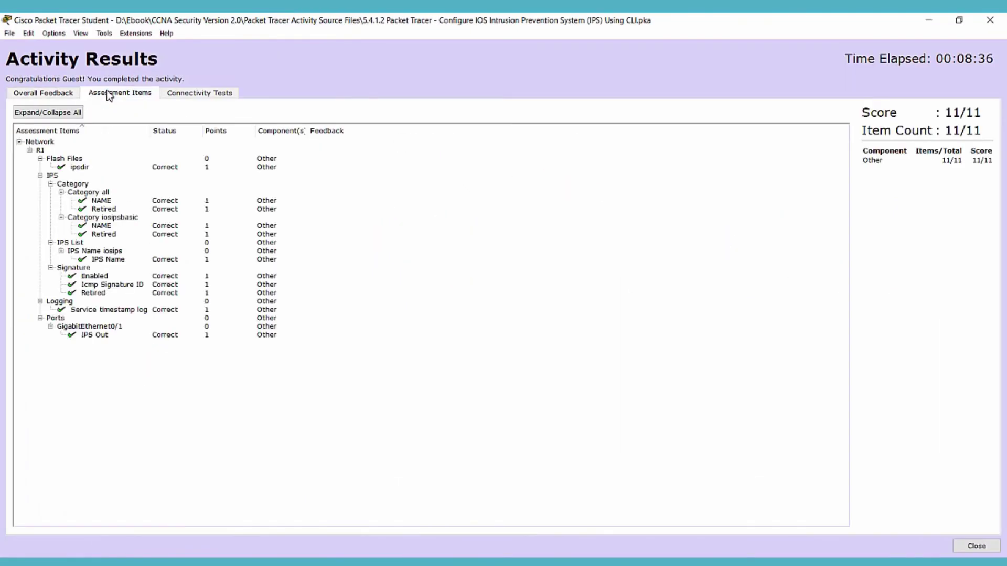
pyautogui.click(60, 143)
pyautogui.moveTo(60, 143); pyautogui.dragTo(104, 344)
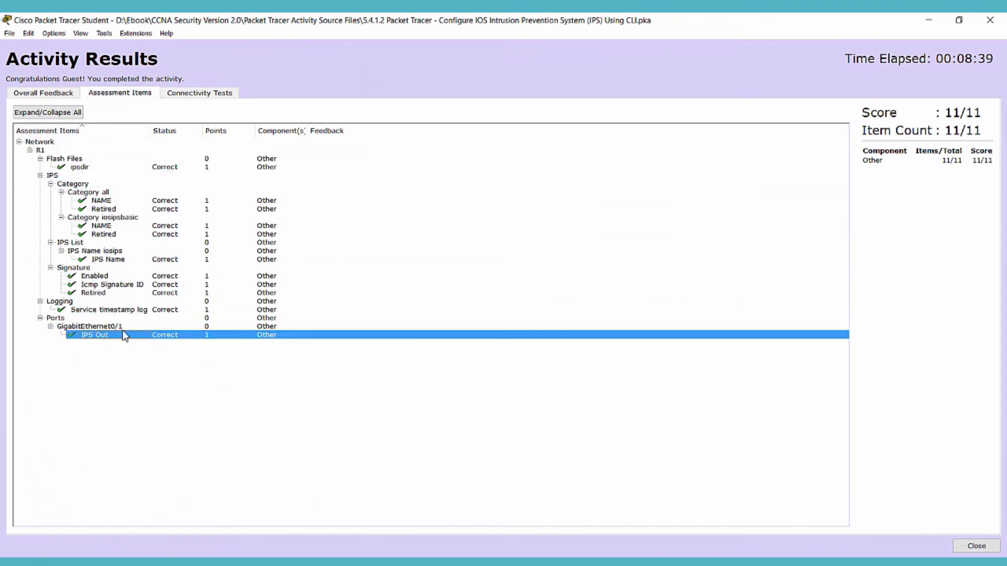
pyautogui.click(980, 103)
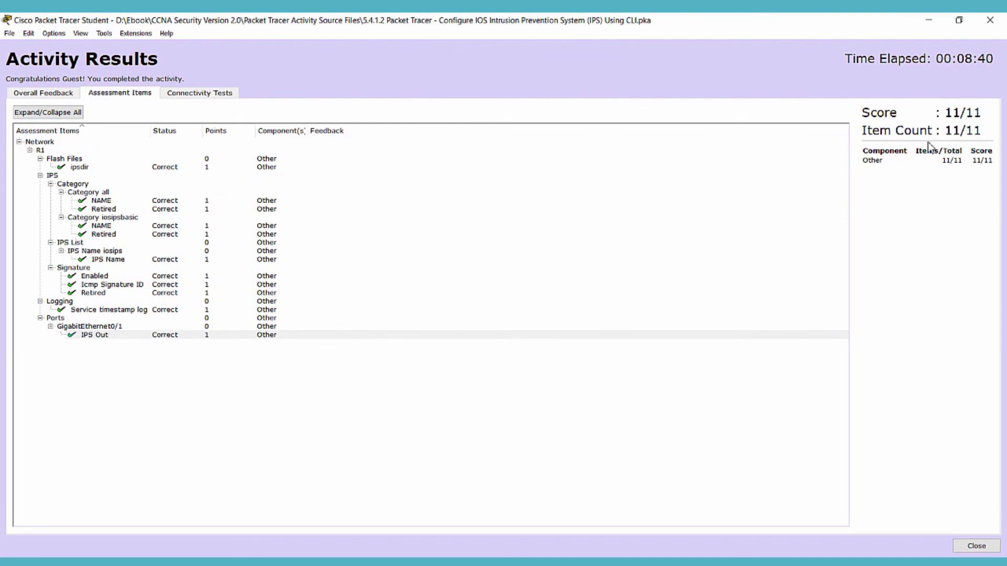